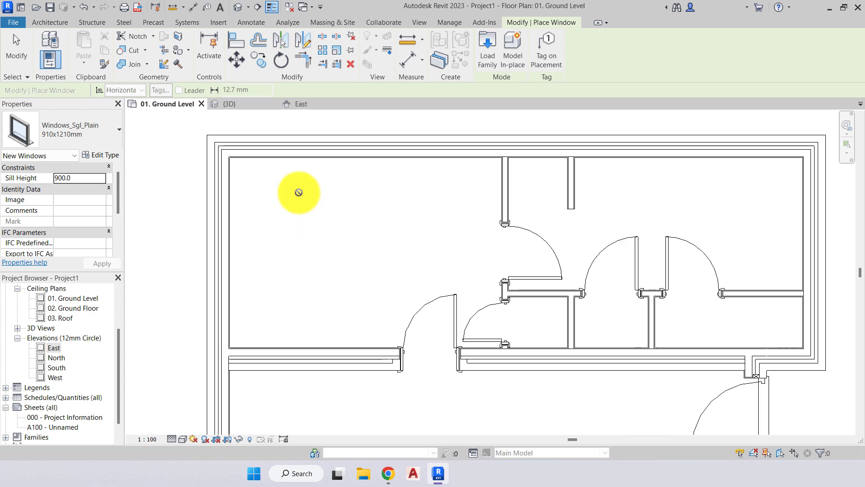
- Place a 910x1210mm Windows_Sgl_Plain window in the upper exterior wall, 300 mm from the inner face of the left exterior wall
scroll(343, 266, "up", 2)
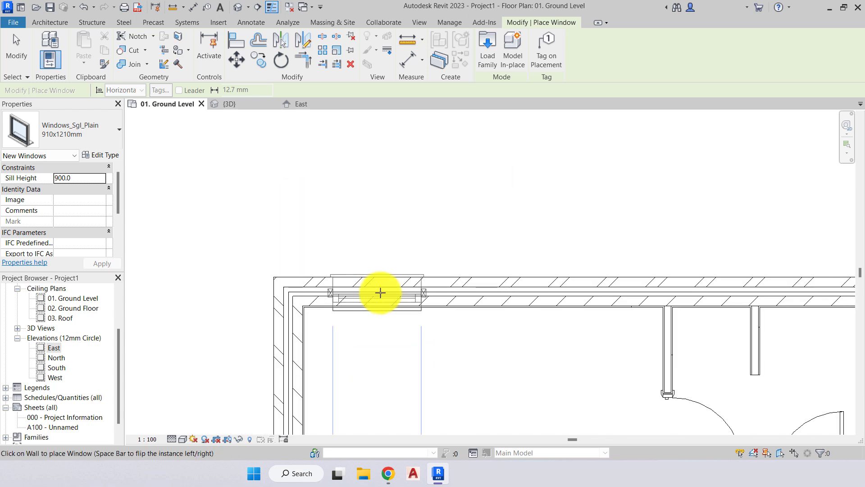
scroll(380, 289, "down", 2)
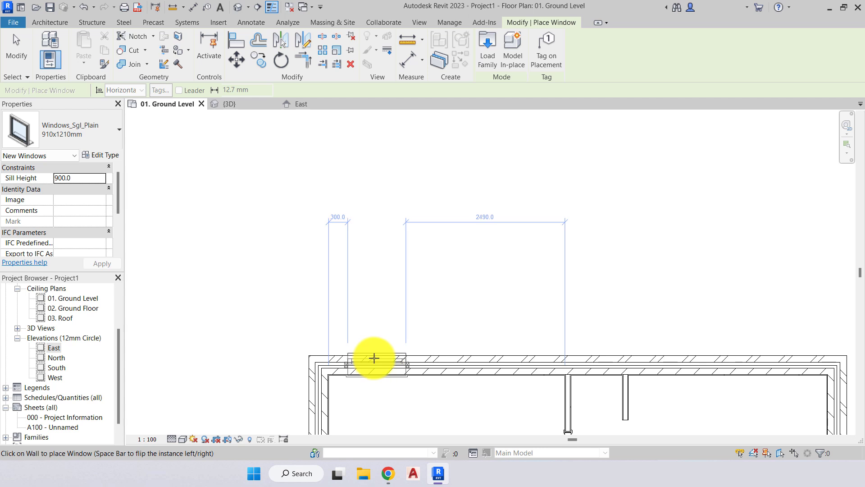
left_click(374, 358)
key("Escape")
key("Escape")
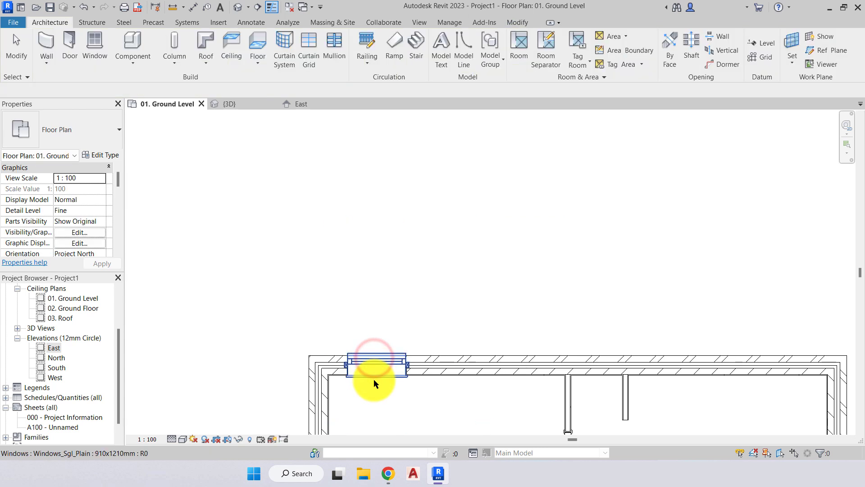
- Examine the new window in the ground level plan, including how it sits in the wall and its offsets to neighbouring walls
left_click(230, 105)
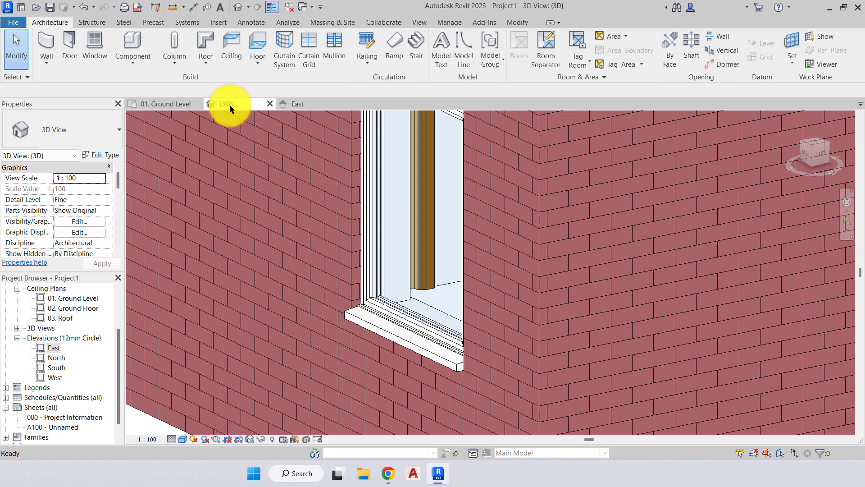
left_click(170, 105)
scroll(372, 381, "up", 5)
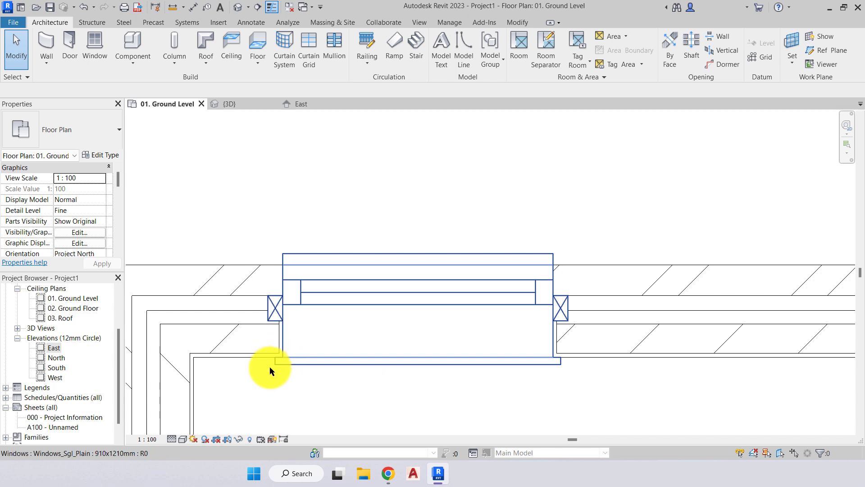
scroll(304, 369, "down", 2)
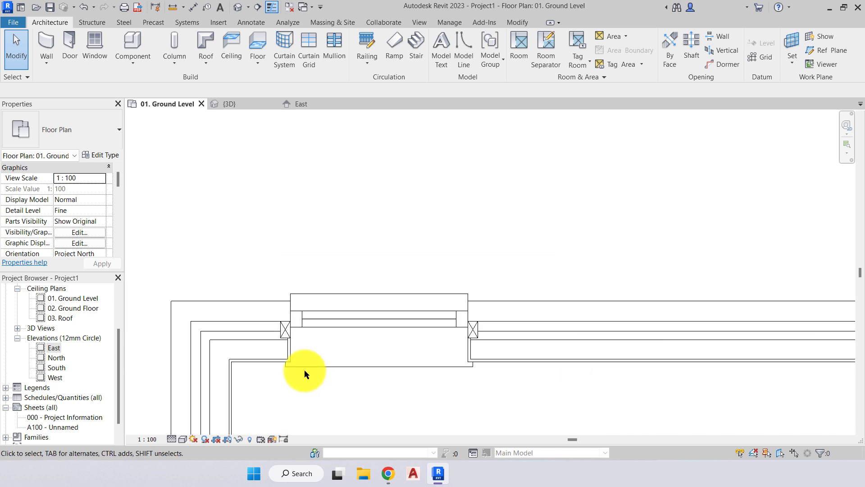
left_click(304, 369)
middle_click_drag(356, 374, 377, 326)
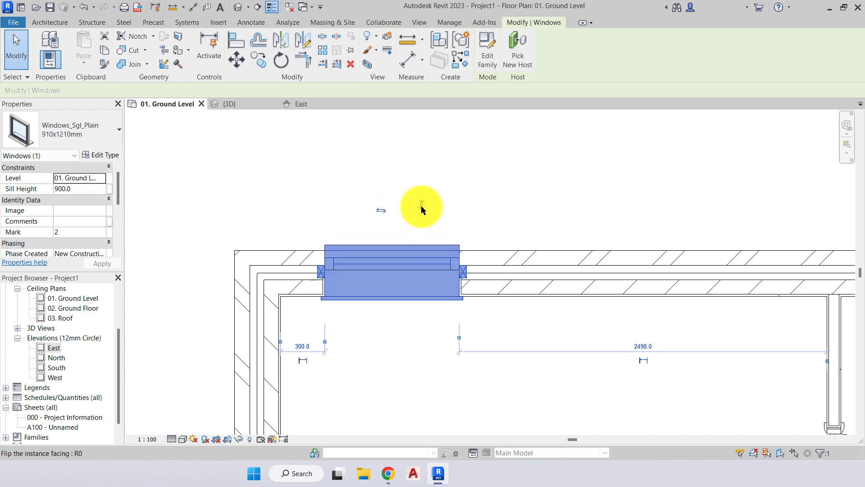
scroll(294, 352, "up", 2)
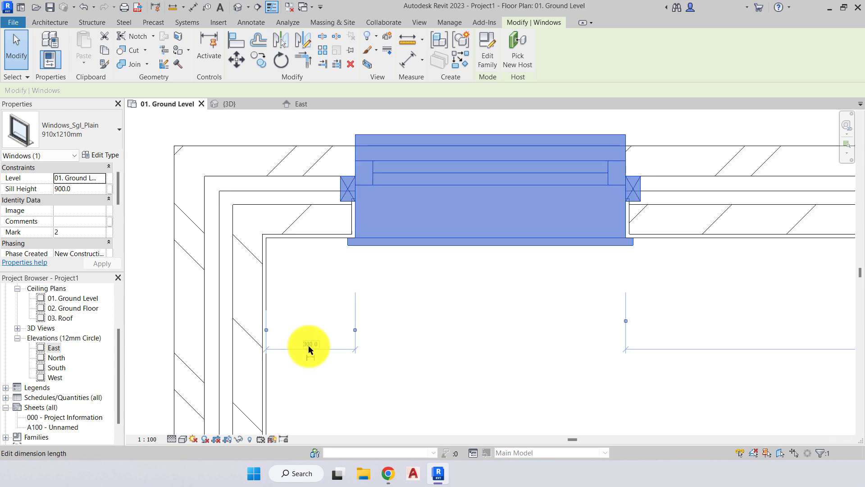
left_click(330, 345)
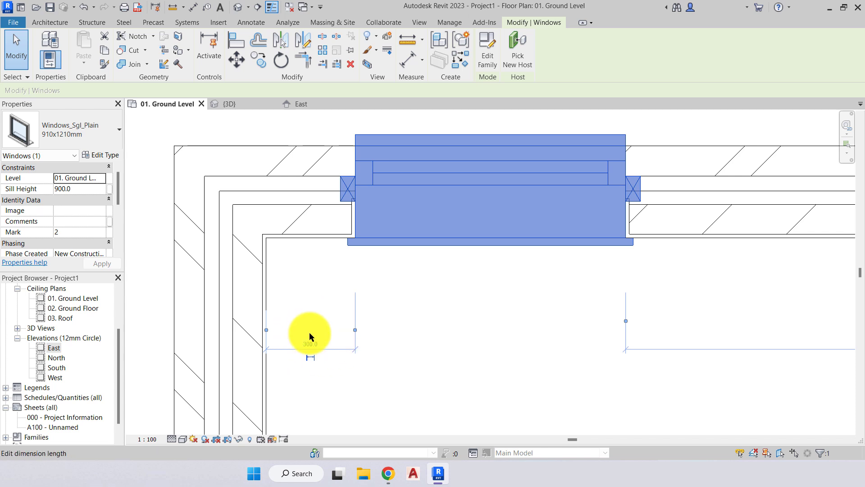
scroll(310, 333, "down", 6)
middle_click_drag(335, 323, 383, 315)
left_click(337, 334)
left_click(392, 291)
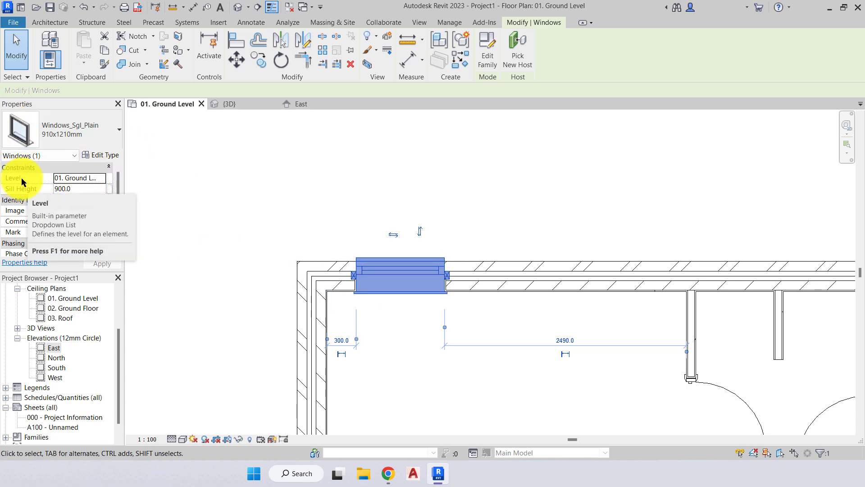
- Check the selected window's Level and Sill Height properties, leaving the values as they are
left_click(100, 179)
left_click(100, 178)
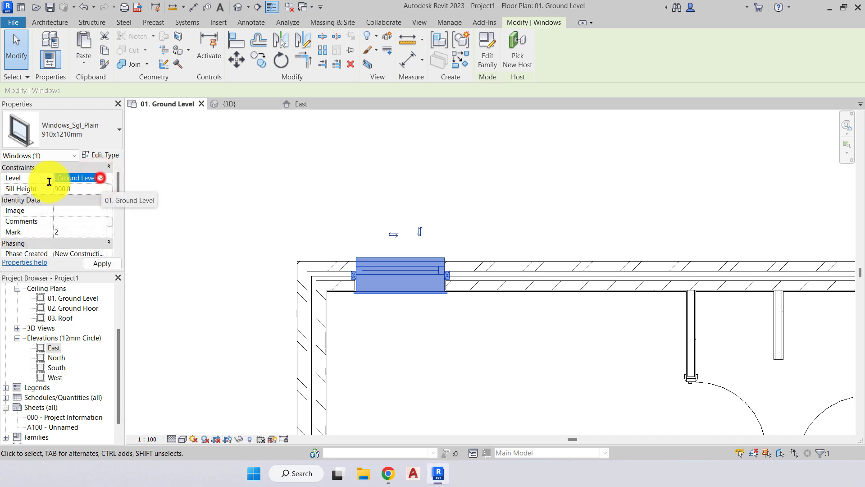
double_click(88, 189)
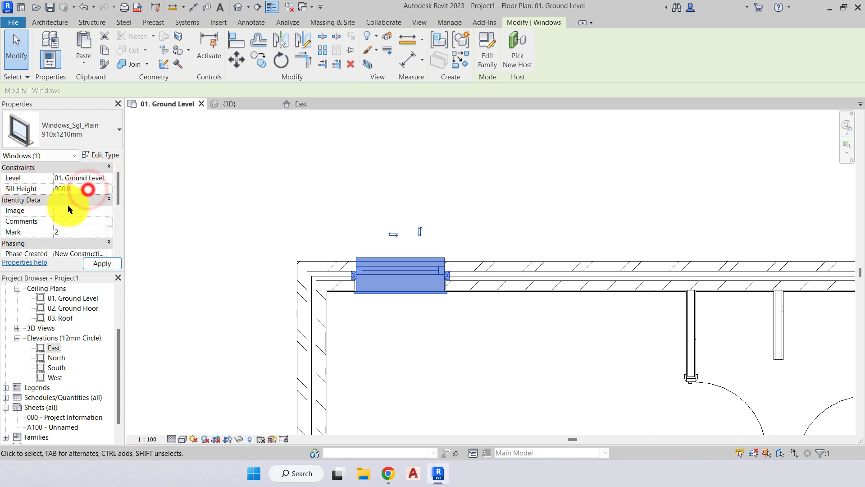
left_click_drag(117, 182, 116, 193)
left_click(167, 104)
left_click(410, 312)
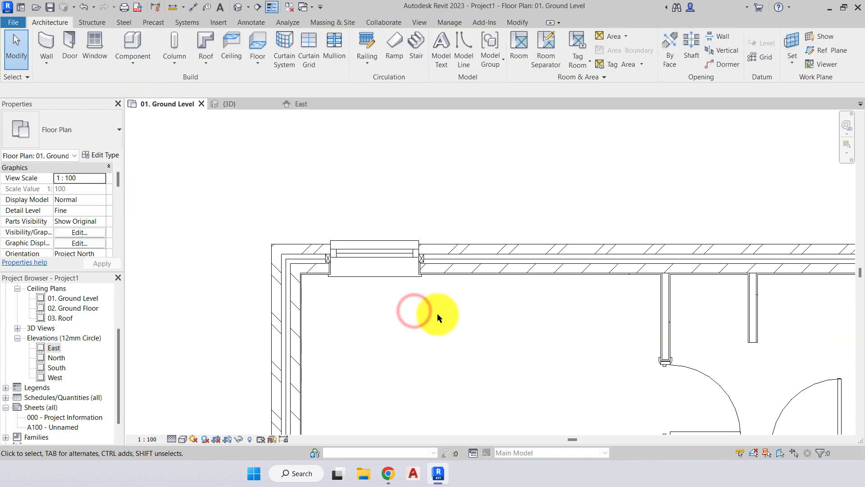
- Inspect the properties of the window, interior doors and partition walls across the 01. Ground Level plan
scroll(437, 318, "down", 2)
mouse_move(451, 333)
middle_mouse_down()
mouse_move(361, 245)
mouse_move(327, 183)
mouse_move(353, 181)
middle_mouse_up()
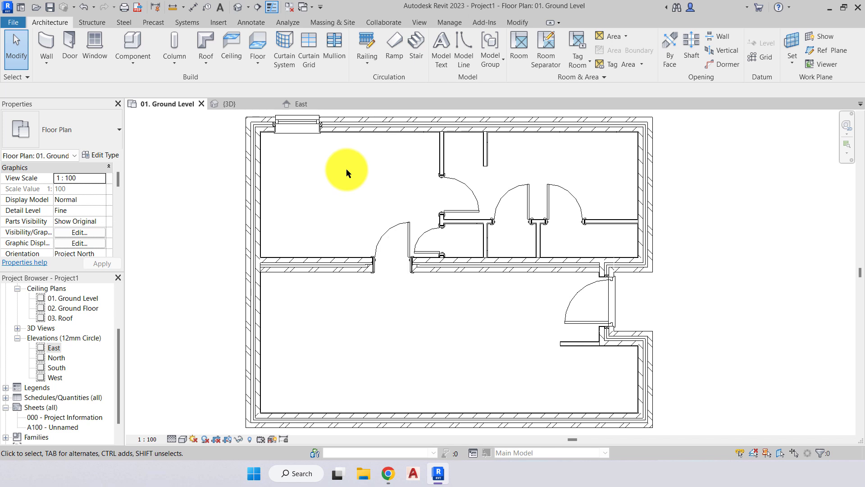
left_click(302, 127)
left_click(396, 232)
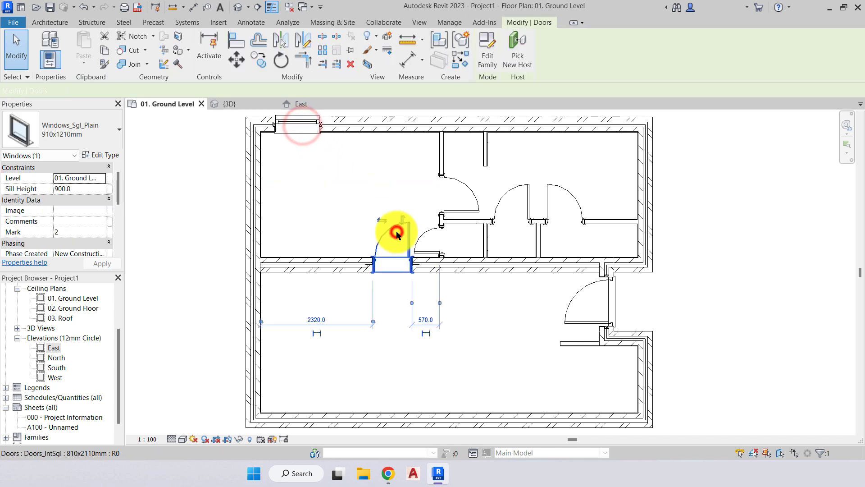
left_click(461, 223)
left_click(446, 162)
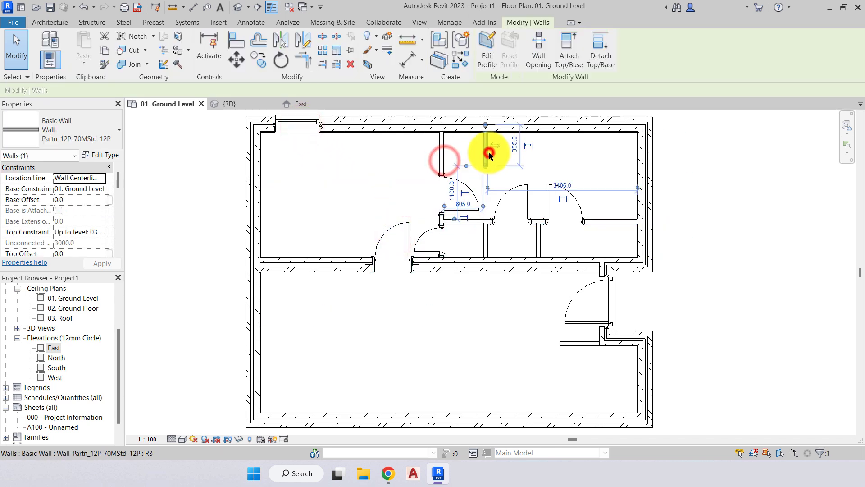
left_click(491, 150)
left_click(599, 217)
left_click(579, 344)
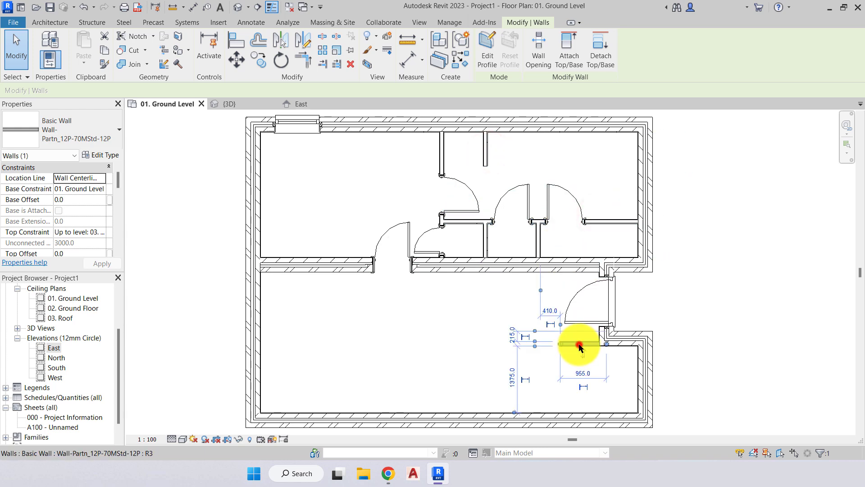
left_click(473, 316)
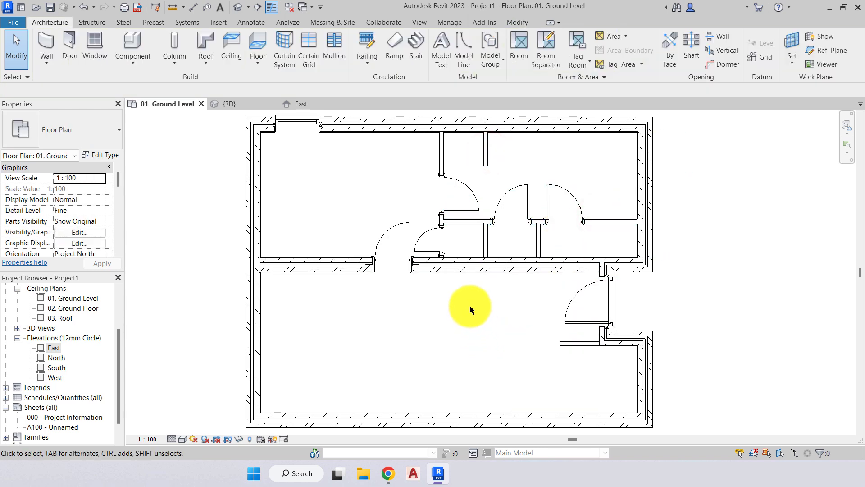
- In the 3D view, select the five interior doors, the entrance door and the window, and set their Level to 02. Ground Floor
left_click(234, 104)
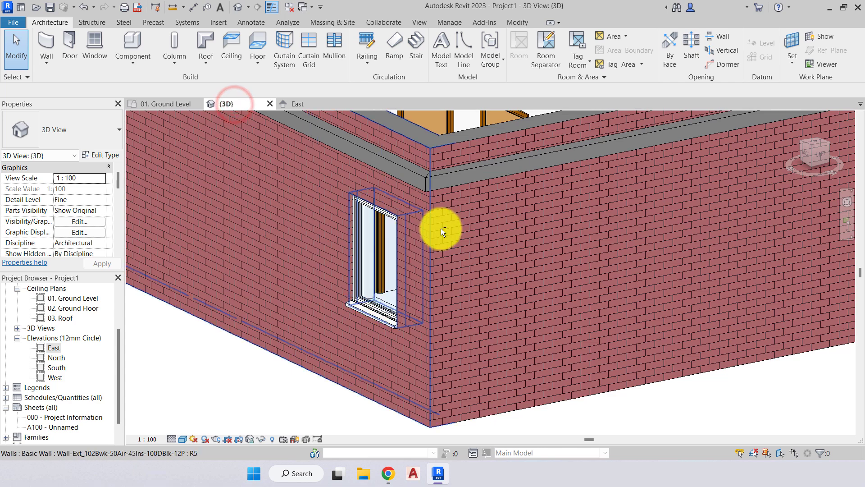
middle_click_drag(444, 228, 379, 306, "shift")
scroll(460, 299, "down", 2)
middle_click_drag(460, 298, 506, 309, "shift")
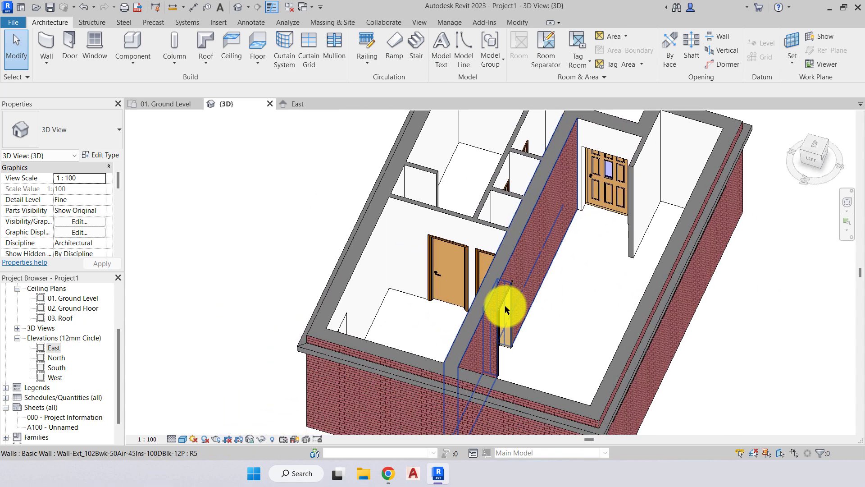
middle_click_drag(421, 312, 304, 309, "shift")
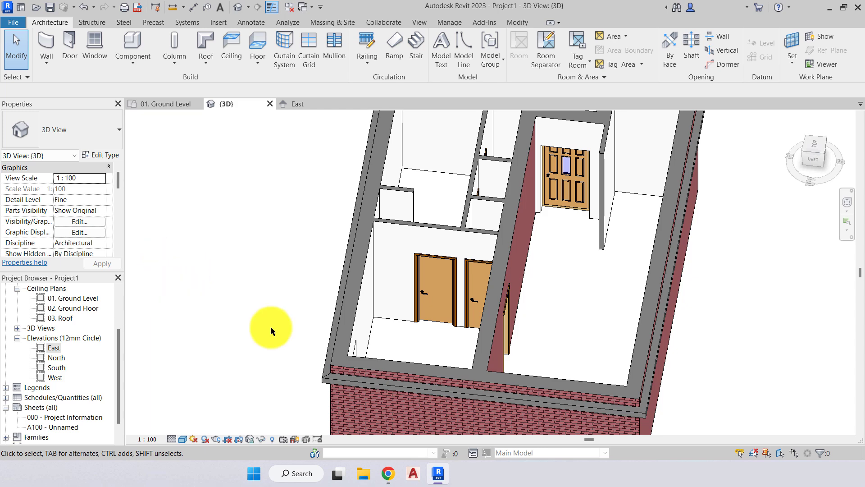
middle_click_drag(270, 326, 340, 285, "shift")
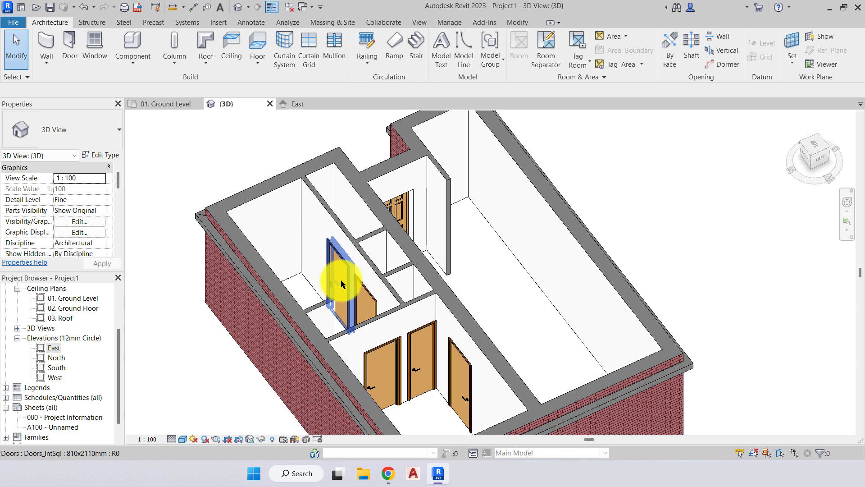
left_click(341, 283)
scroll(252, 252, "up", 4)
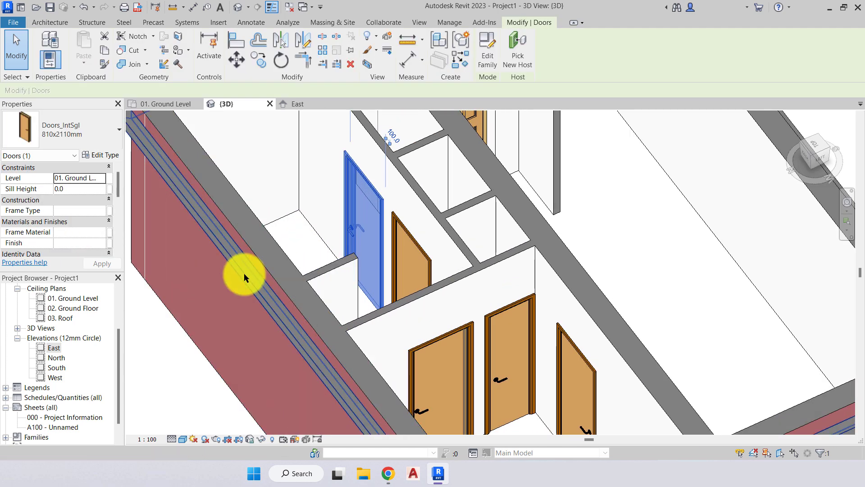
left_click(399, 260, "ctrl")
left_click(423, 363, "ctrl")
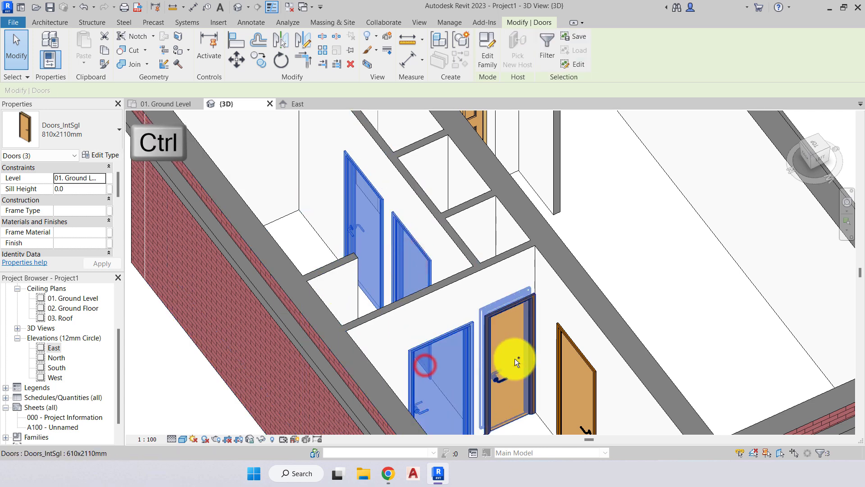
left_click(514, 358, "ctrl")
left_click(577, 383, "ctrl")
middle_click_drag(550, 377, 606, 340, "shift")
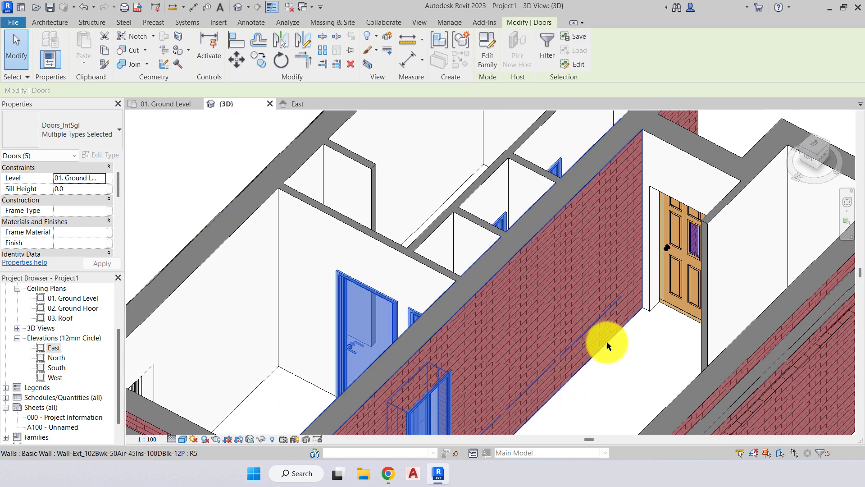
left_click(660, 293, "ctrl")
scroll(660, 294, "down", 3)
middle_click_drag(660, 294, 604, 272, "shift")
left_click(457, 156, "ctrl")
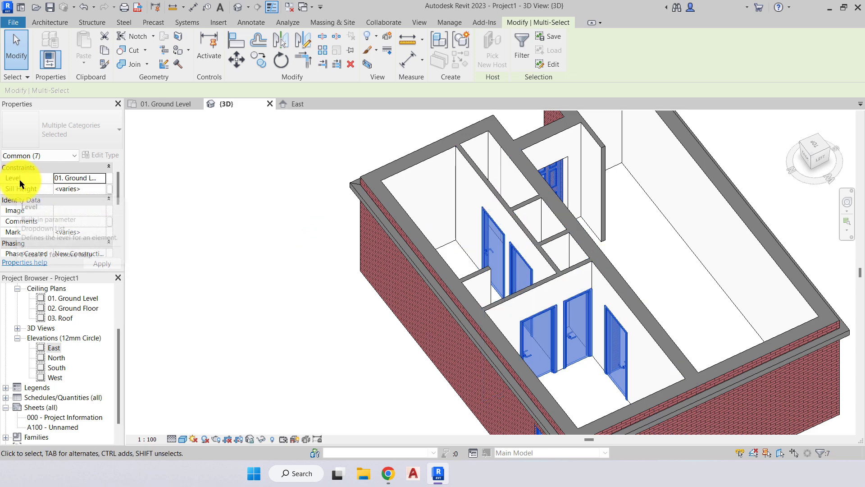
left_click(101, 178)
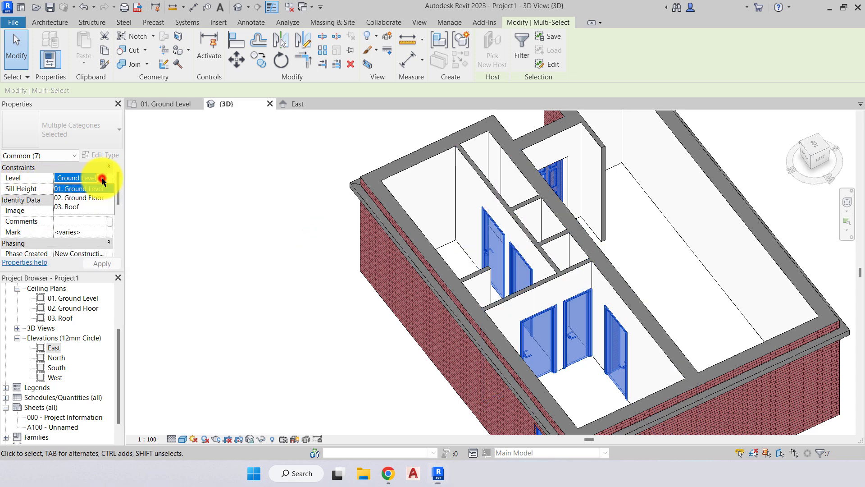
left_click(86, 197)
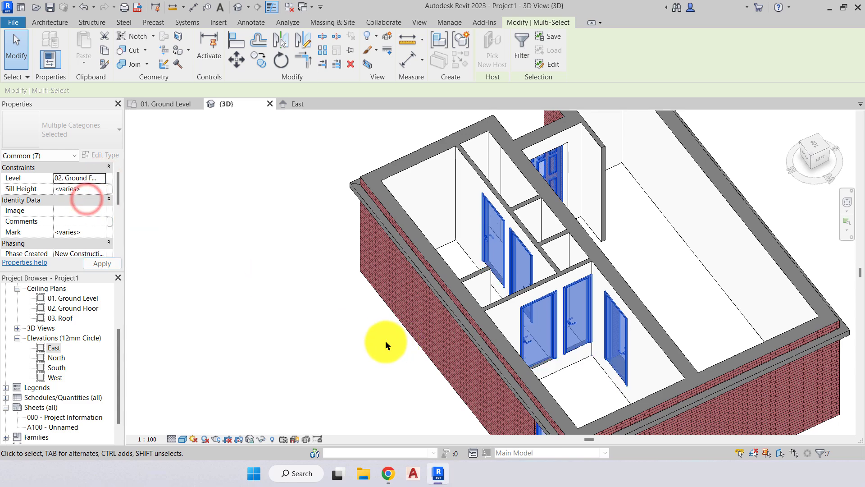
left_click(392, 323)
- Return to the 01. Ground Level plan to check the doors and window, and close that view
middle_click_drag(392, 323, 370, 315, "shift")
left_click(174, 104)
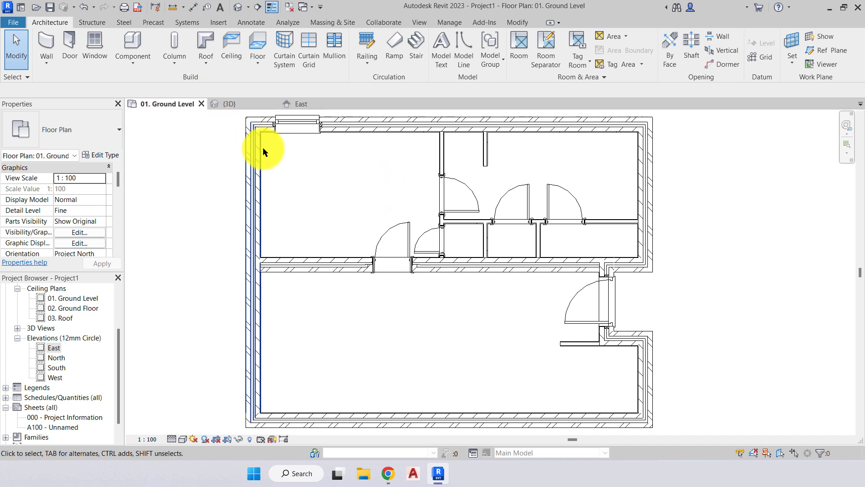
mouse_move(332, 170)
middle_mouse_down()
mouse_move(307, 196)
mouse_move(273, 185)
middle_mouse_up()
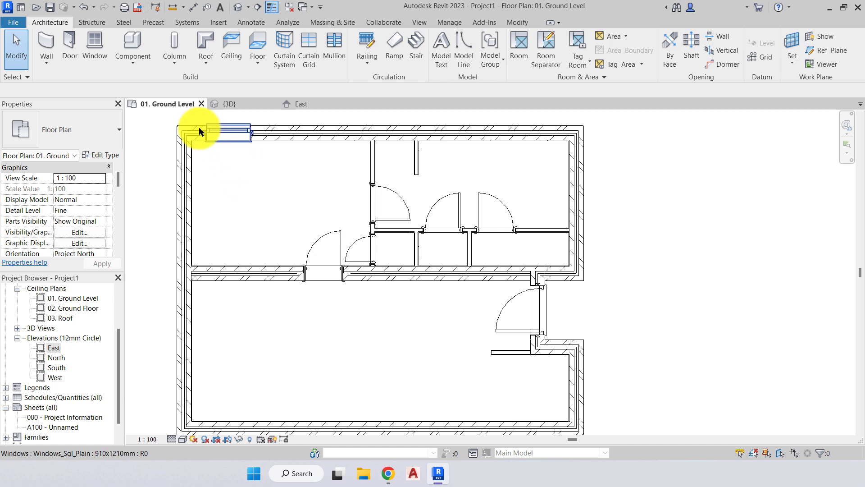
left_click(202, 105)
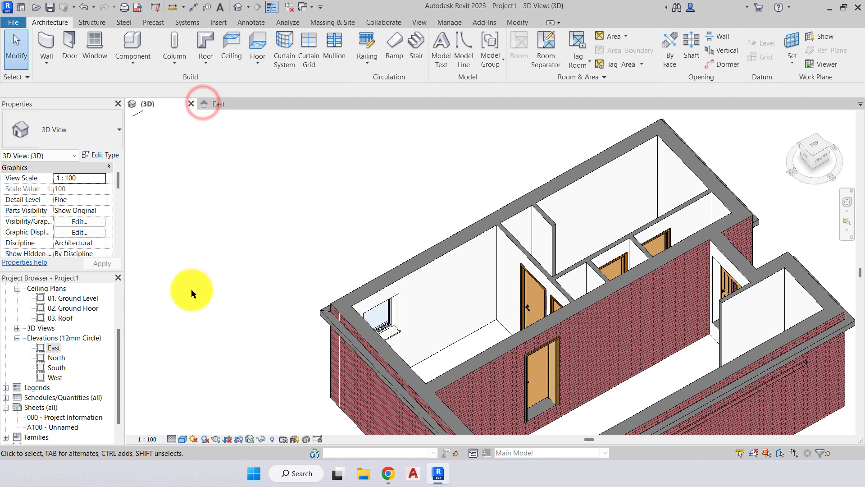
- Open the 02. Ground Floor floor plan, place it first among the open views and frame the whole building
scroll(69, 311, "up", 1)
left_click(18, 317)
scroll(58, 324, "up", 1)
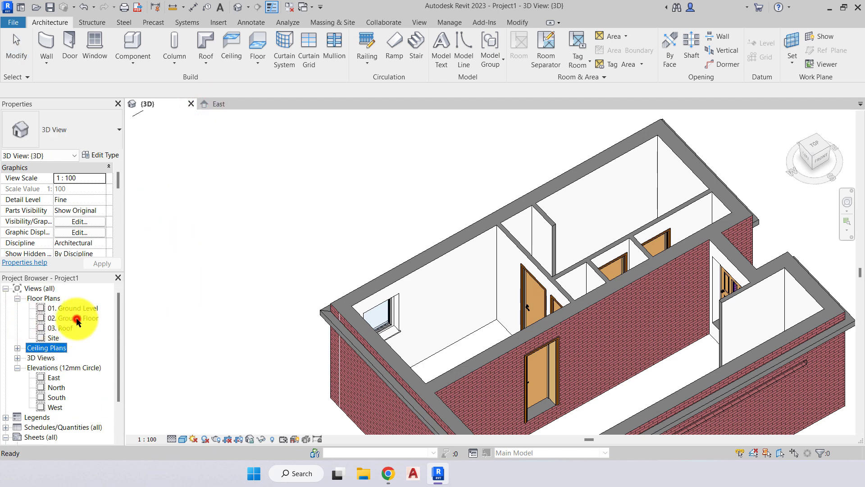
double_click(77, 318)
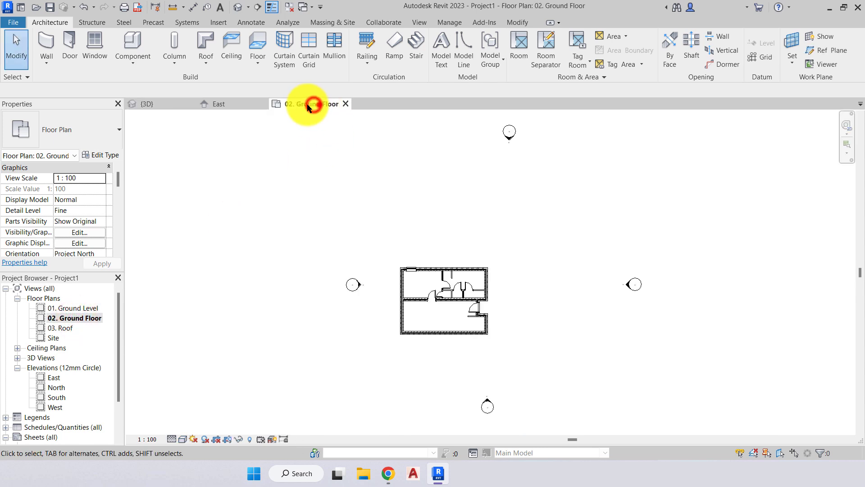
left_click_drag(308, 107, 160, 101)
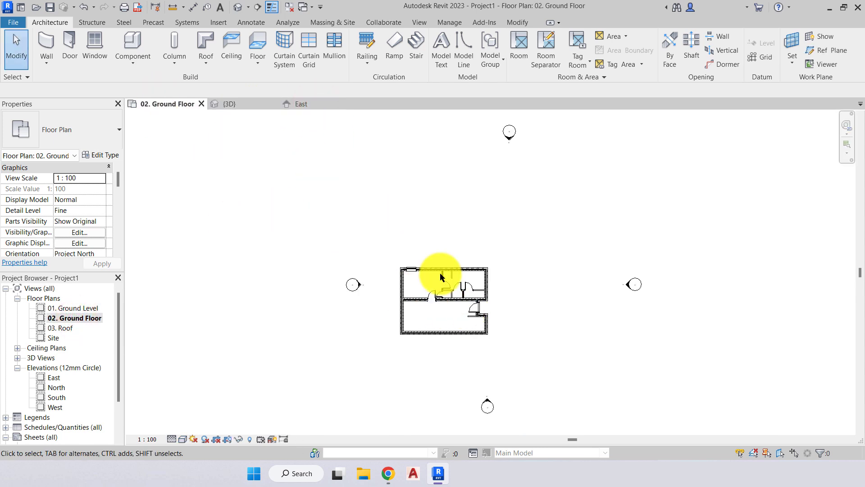
scroll(450, 315, "up", 6)
middle_click_drag(386, 238, 424, 224)
left_click(762, 310)
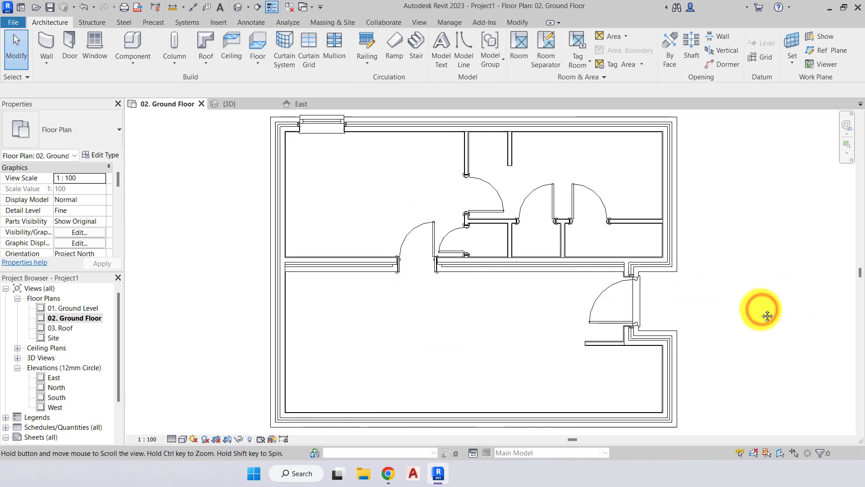
- Create similar windows from the existing north window, placing two 910x1210mm units about 283 mm apart in the north-west room's west wall
middle_click_drag(768, 316, 751, 313)
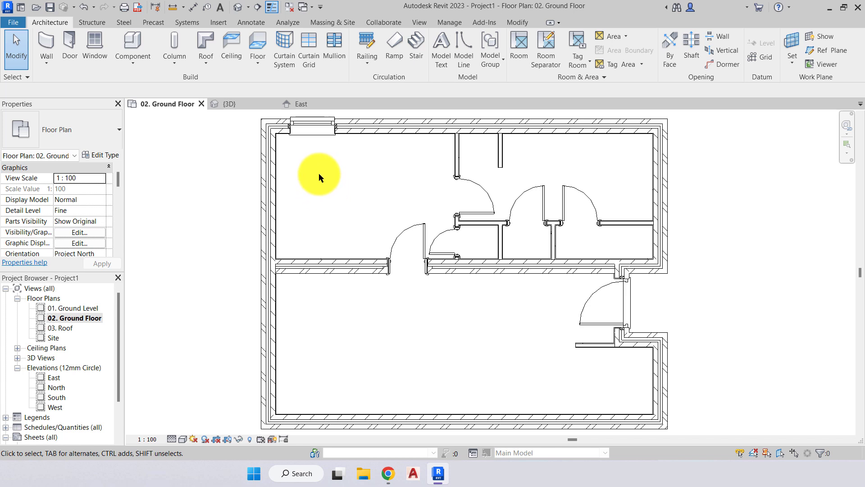
left_click(311, 133)
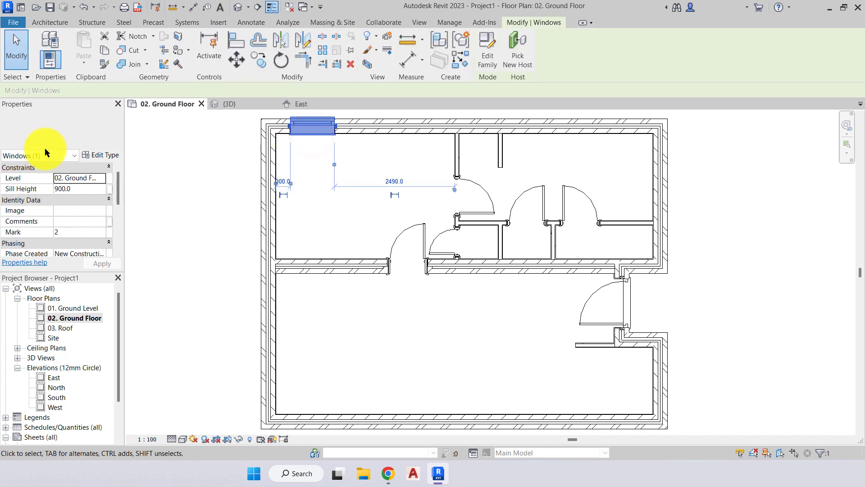
left_click(465, 66)
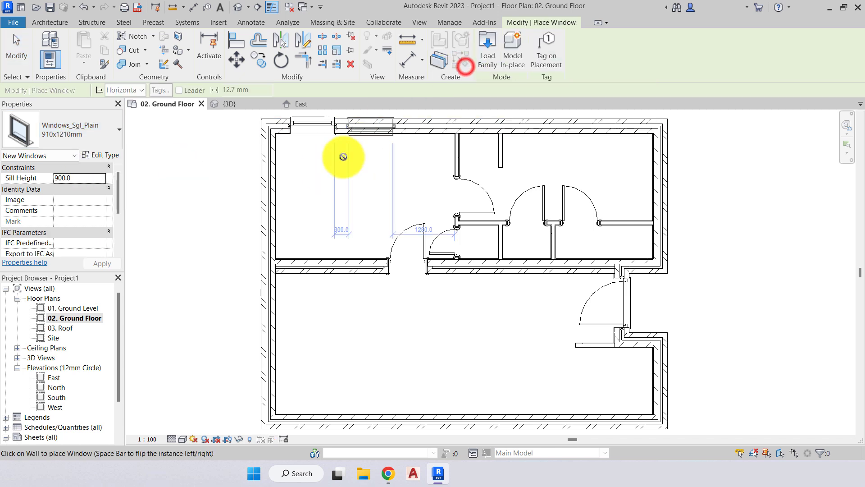
left_click(264, 165)
left_click(262, 225)
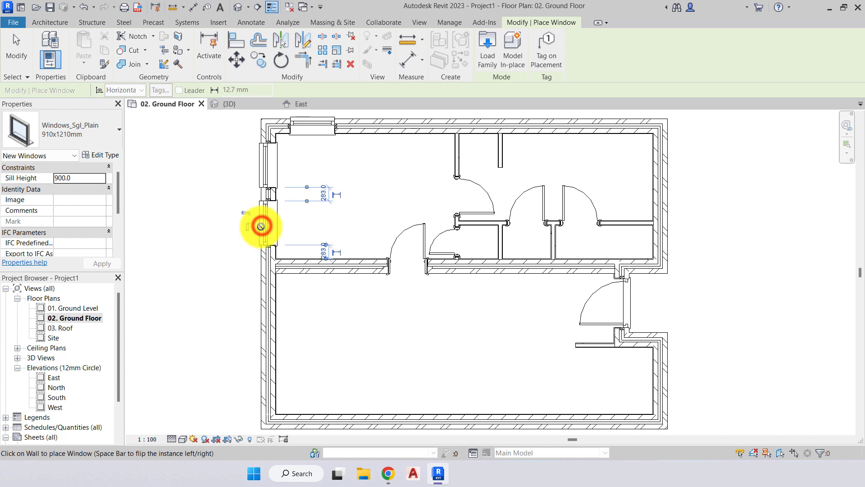
- Place three 910x1210mm windows along the south exterior wall, the first about 200 mm from the west corner and the second about 2200 mm beyond it
middle_click_drag(234, 257, 229, 185)
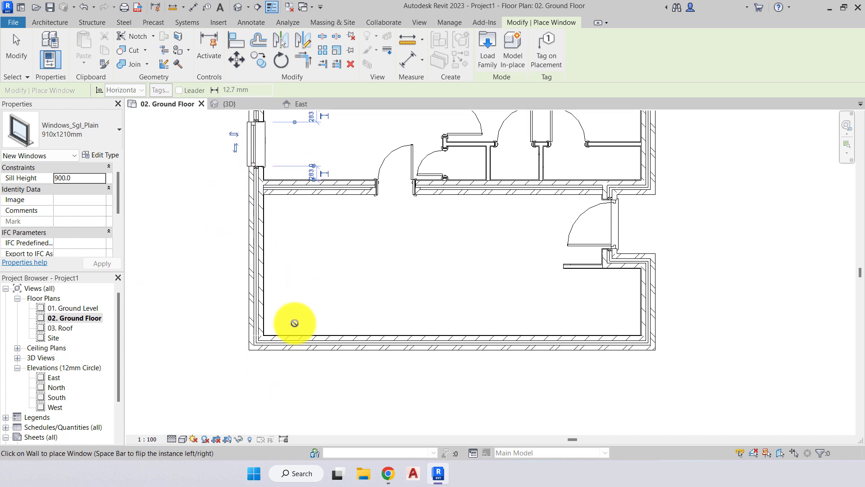
left_click(297, 346)
left_click(446, 353)
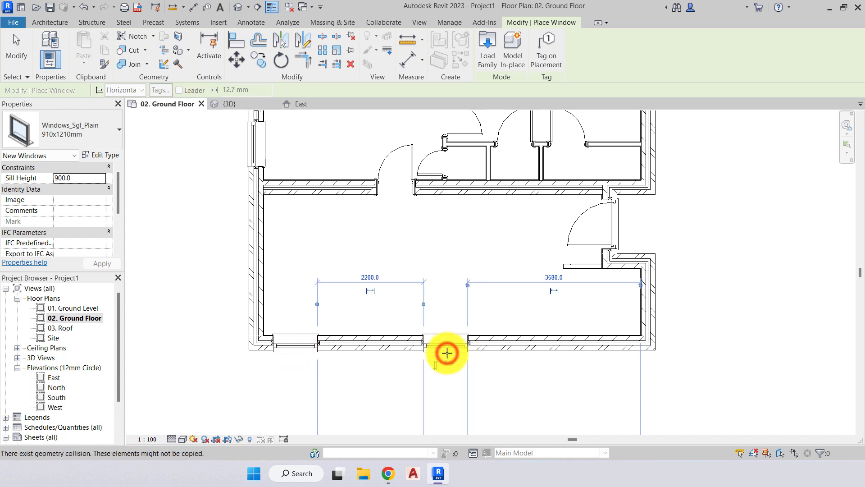
left_click(542, 352)
- Place a 910x1210mm window in the north wall of the north-east room about 800 mm from the east wall, and finish placing windows
middle_click_drag(536, 235, 473, 473)
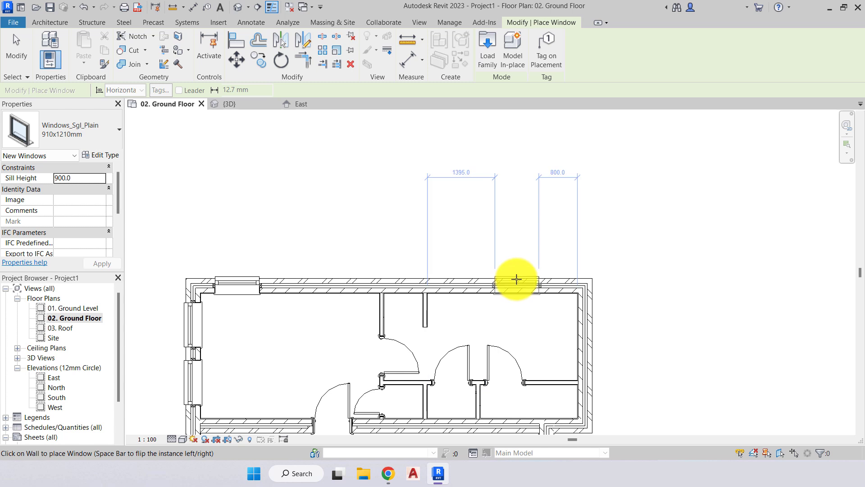
left_click(514, 278)
scroll(513, 194, "down", 2)
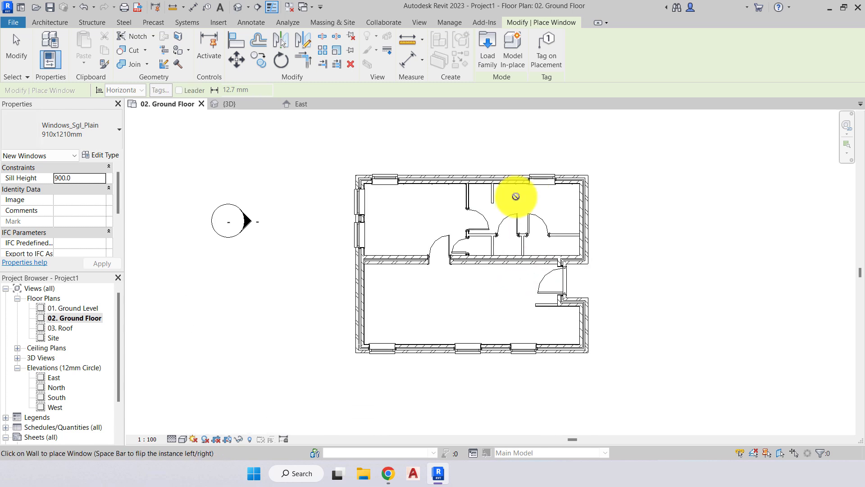
key("Escape")
scroll(410, 198, "up", 1)
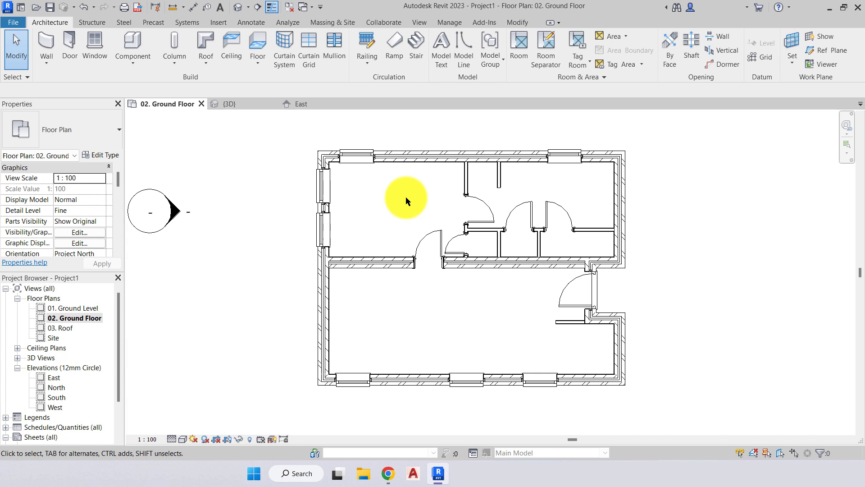
middle_click_drag(385, 188, 385, 188)
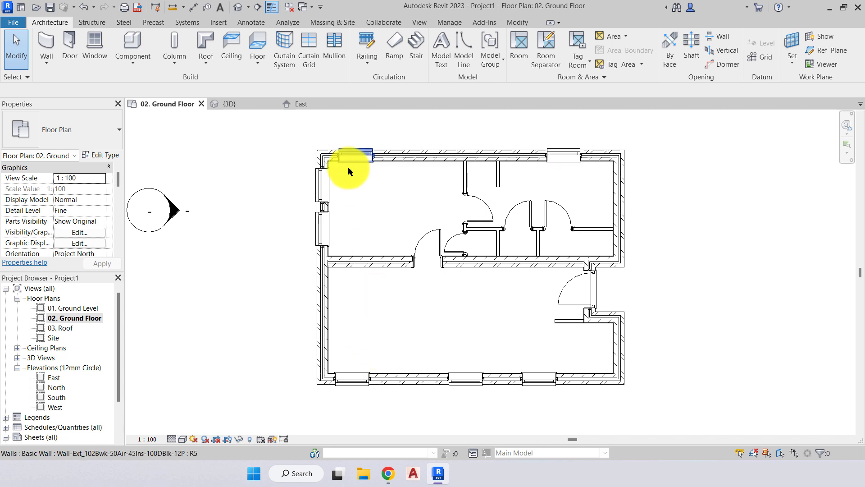
- Compare the corner offsets of the westernmost windows in the south and north exterior walls
left_click(352, 378)
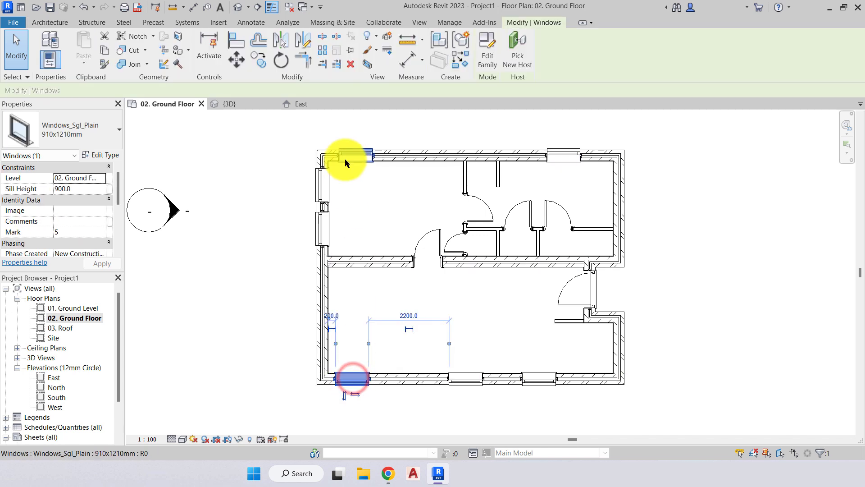
scroll(353, 369, "up", 1)
scroll(355, 356, "down", 1)
scroll(361, 212, "up", 1)
left_click(361, 222)
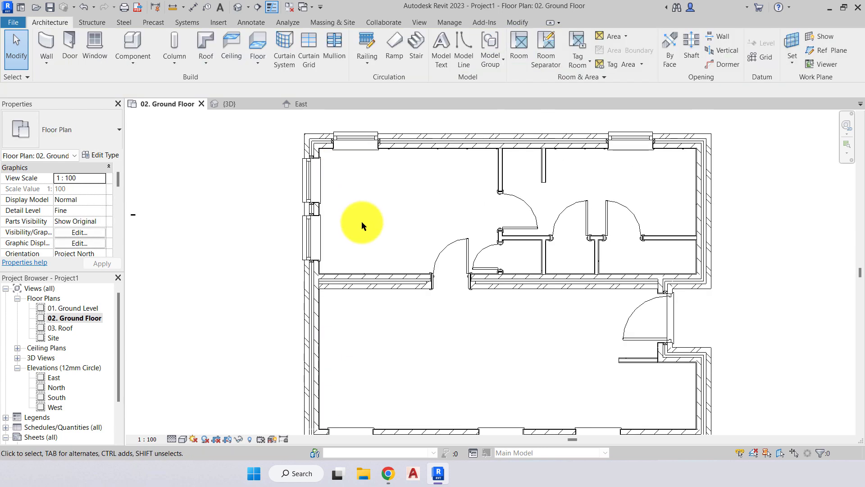
scroll(361, 222, "down", 1)
scroll(346, 188, "up", 1)
scroll(332, 124, "up", 4)
left_click(386, 197)
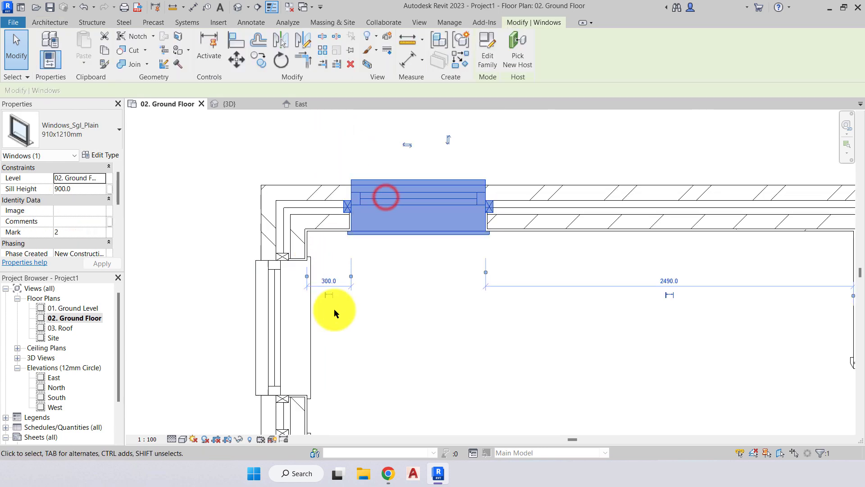
key("Escape")
- Set the westernmost south window's distance from the inner face of the west wall to 300 mm
scroll(315, 235, "down", 3)
middle_click_drag(381, 286, 406, 3)
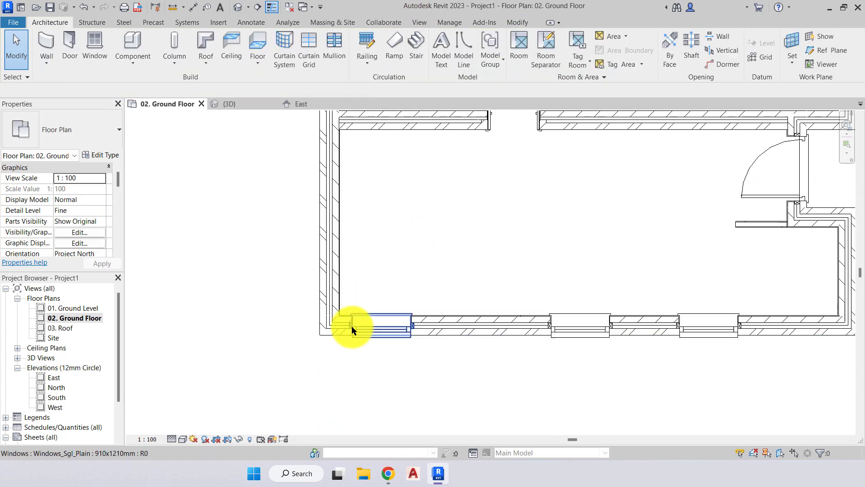
left_click(373, 327)
scroll(349, 332, "up", 3)
scroll(376, 331, "down", 1)
left_click(379, 331)
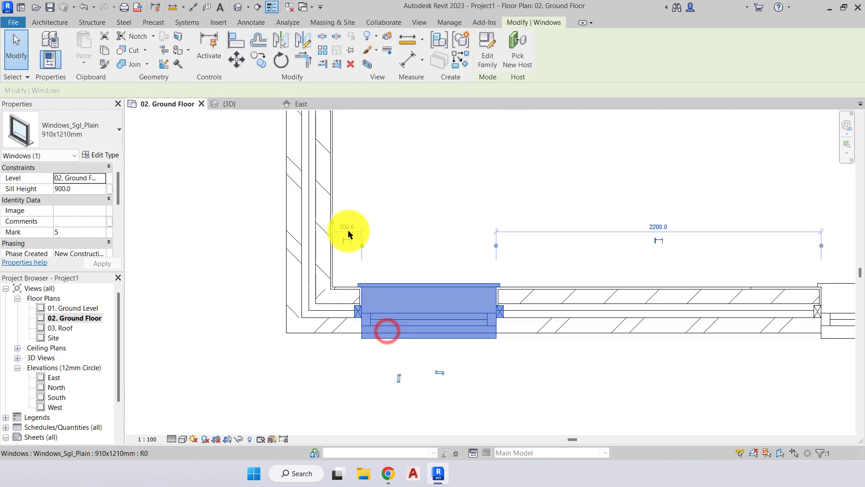
key("Escape")
scroll(392, 252, "down", 2)
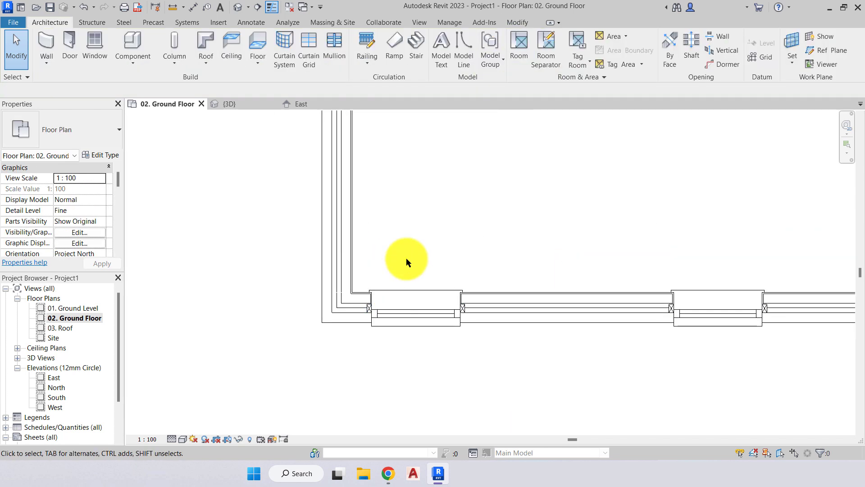
left_click(406, 303)
left_click(334, 202)
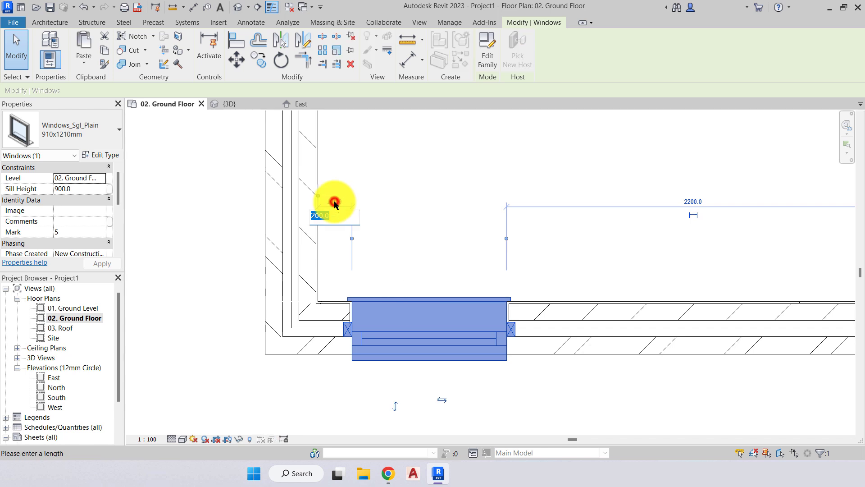
type("300")
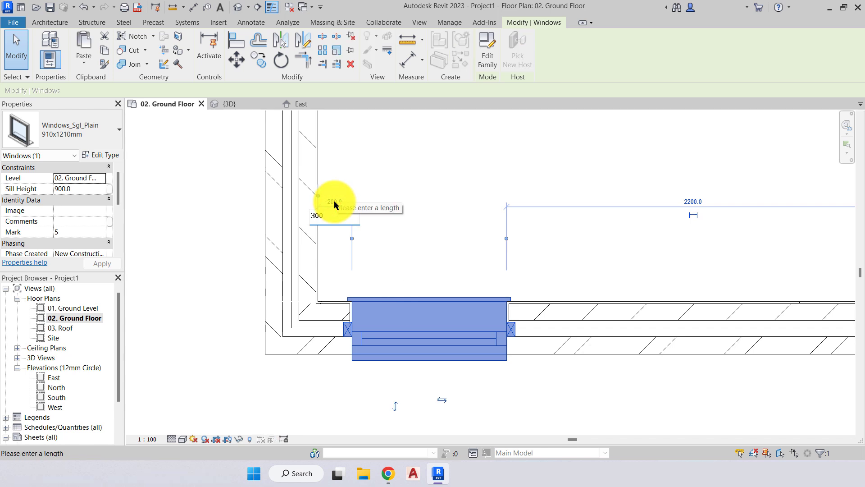
key("Return")
key("Escape")
- Duplicate the window type of the northern window in the west wall as 810x1210mm
scroll(430, 315, "down", 5)
middle_click_drag(431, 316, 394, 201)
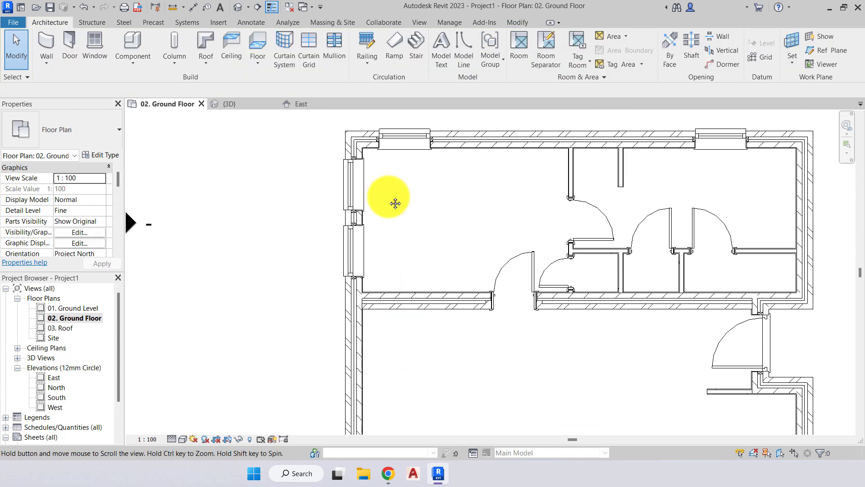
scroll(386, 222, "up", 3)
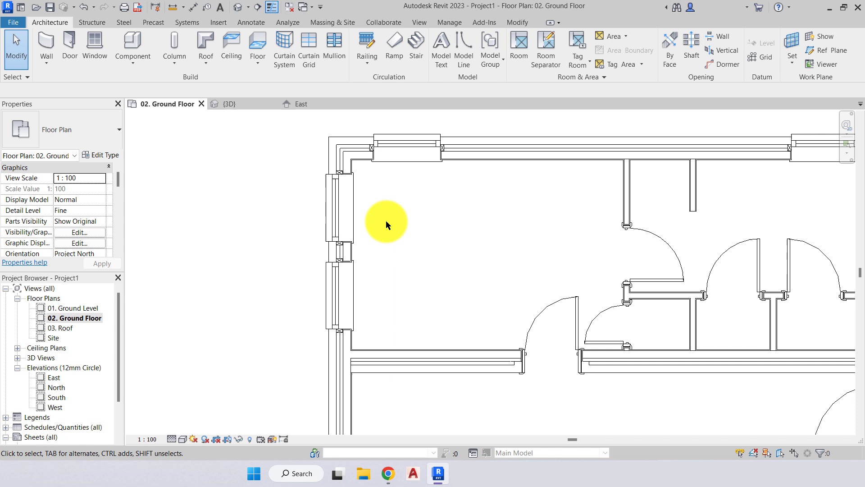
left_click(328, 216)
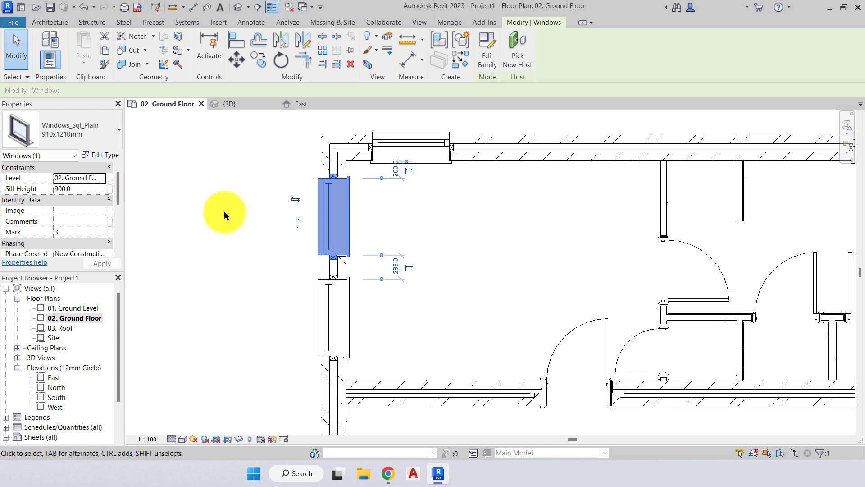
left_click(105, 154)
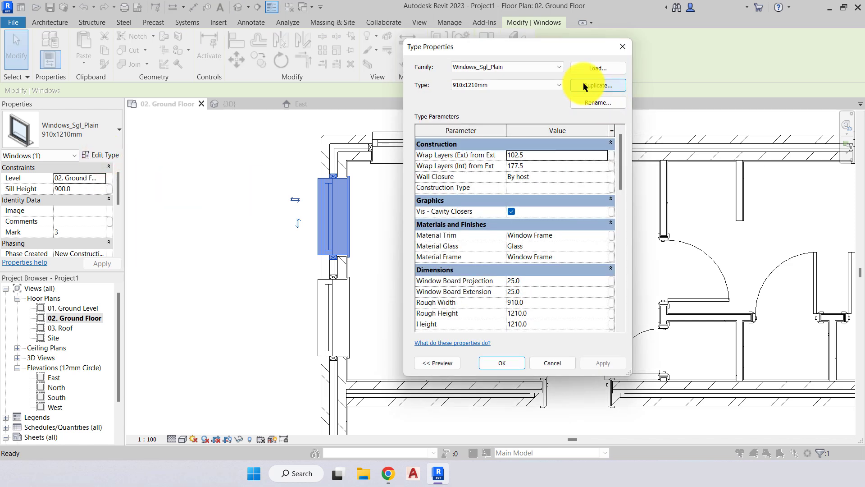
left_click(584, 85)
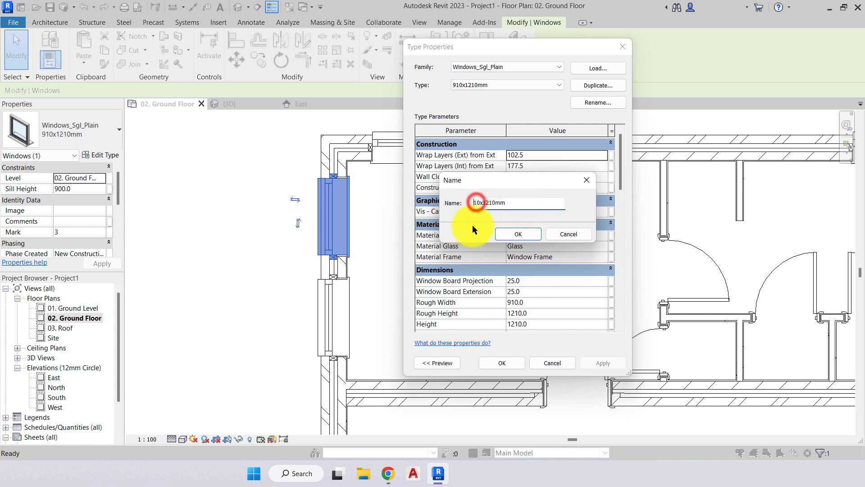
type("8")
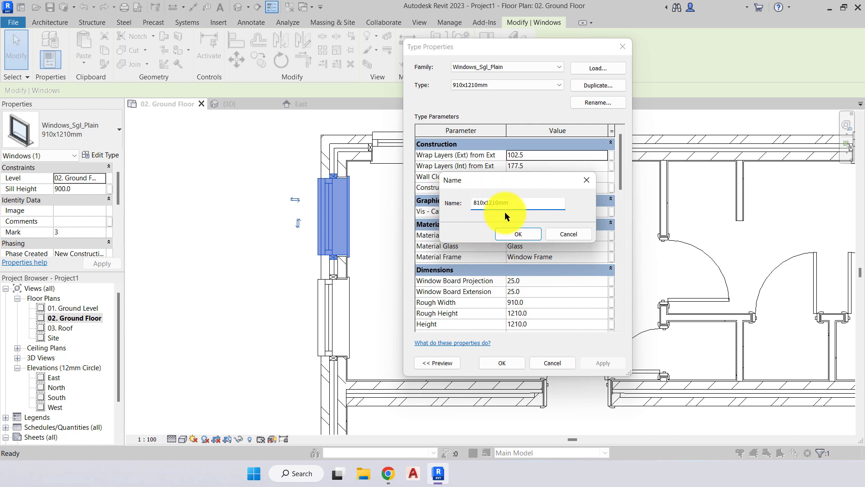
left_click(505, 229)
- Set the Width of the 810x1210mm window type to 810 and apply it to the selected west window
scroll(450, 315, "down", 1)
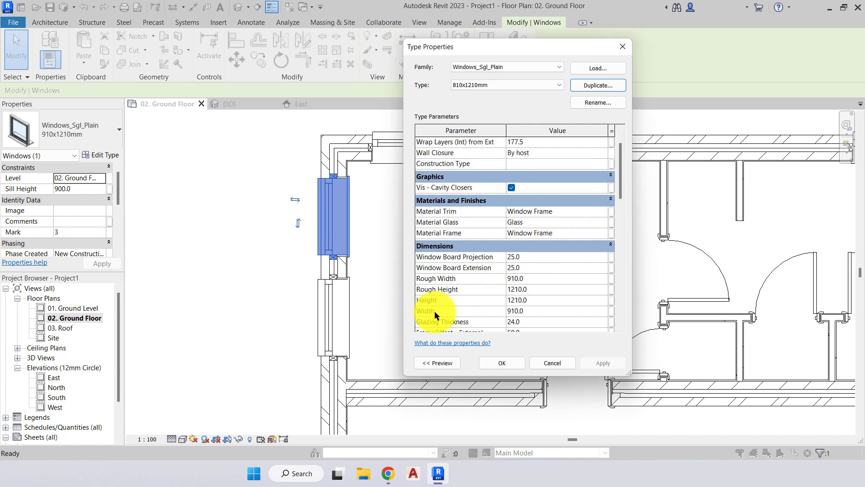
left_click(521, 312)
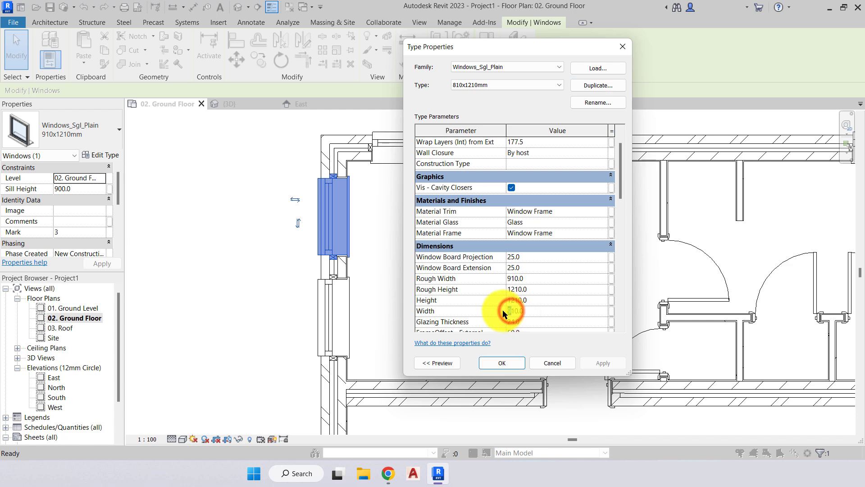
type("810")
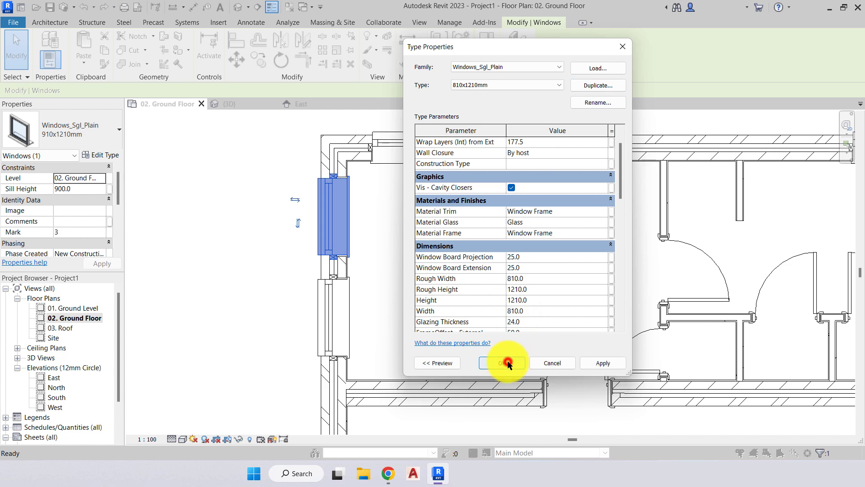
left_click(507, 362)
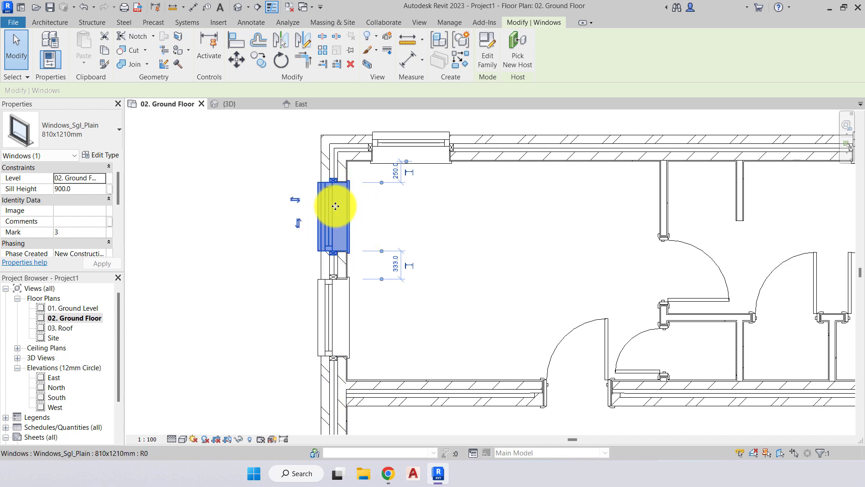
scroll(335, 205, "up", 1)
key("Escape")
- Change the second window in the north-west room's west wall to the 810x1210mm type
left_click(327, 310)
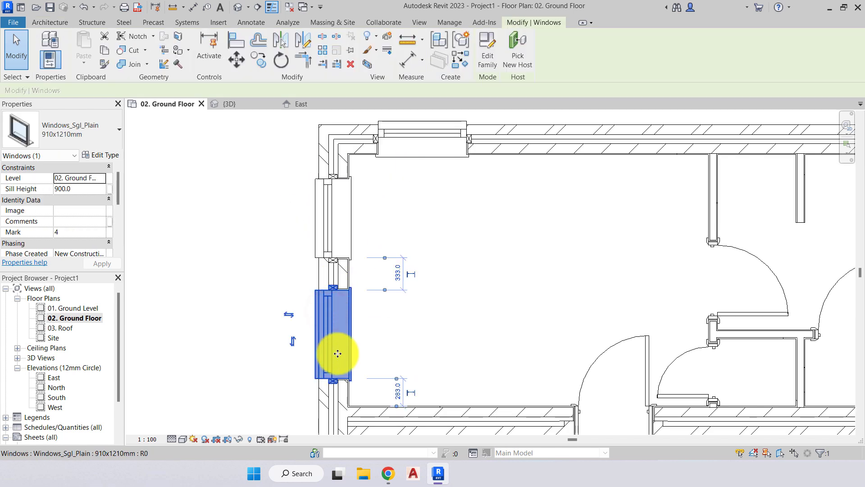
left_click(331, 222)
left_click(439, 258)
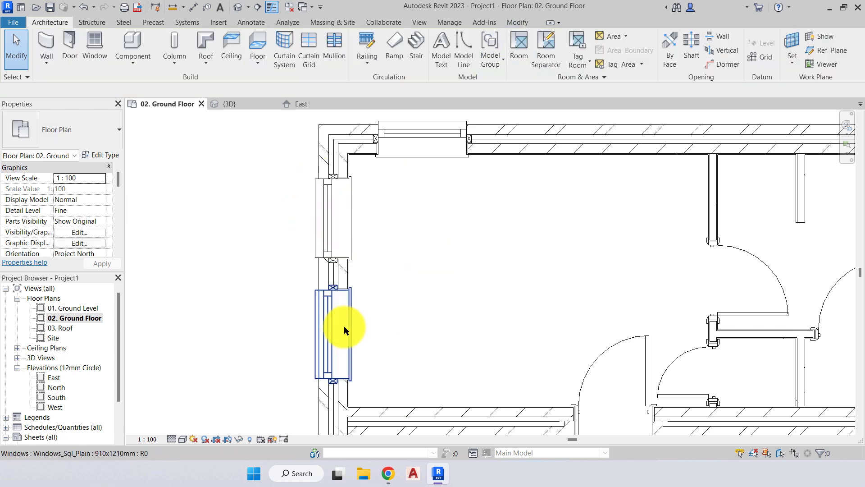
left_click(325, 321)
left_click(325, 321)
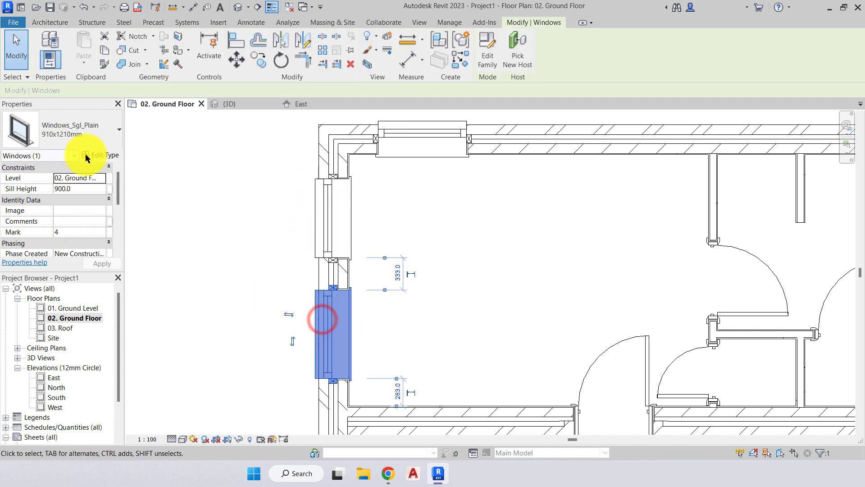
left_click(101, 137)
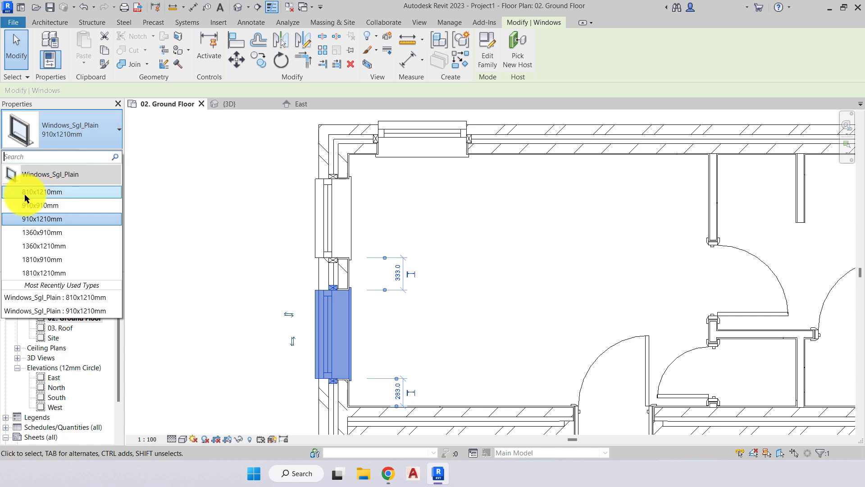
left_click(28, 193)
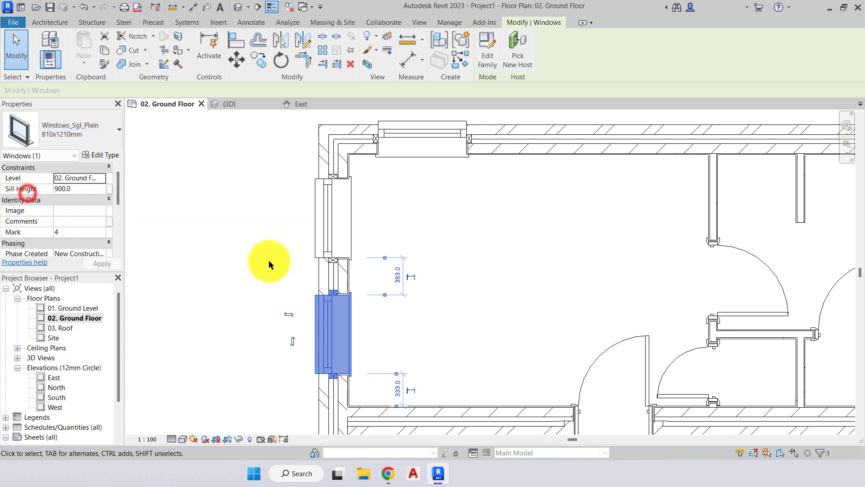
left_click(249, 259)
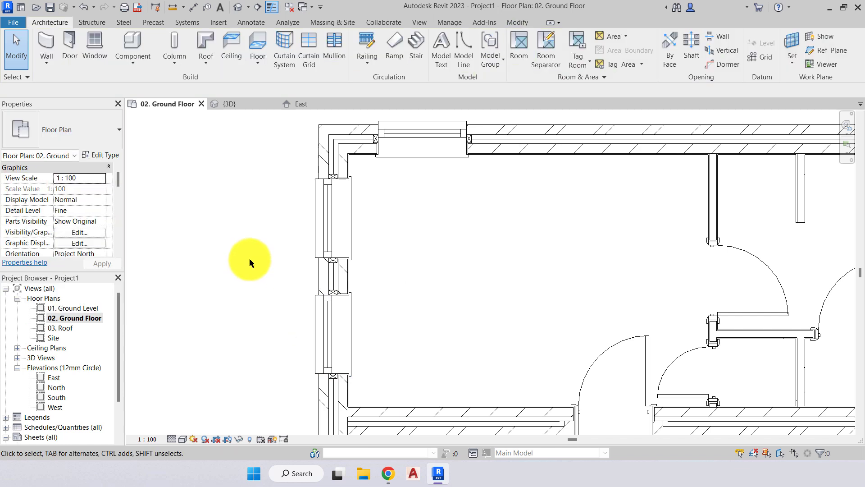
scroll(359, 246, "down", 2)
middle_click_drag(428, 389, 383, 206)
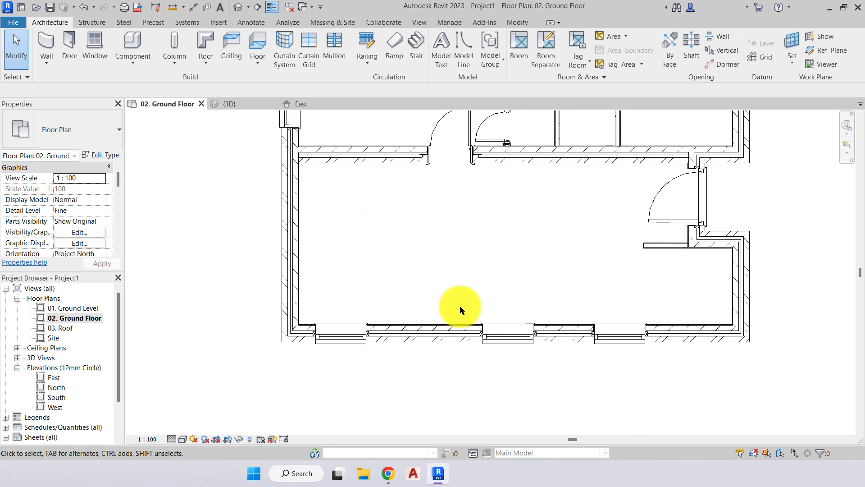
- Set the middle south window's distance from the westernmost south window to 2000 mm
scroll(496, 324, "up", 2)
left_click(526, 352)
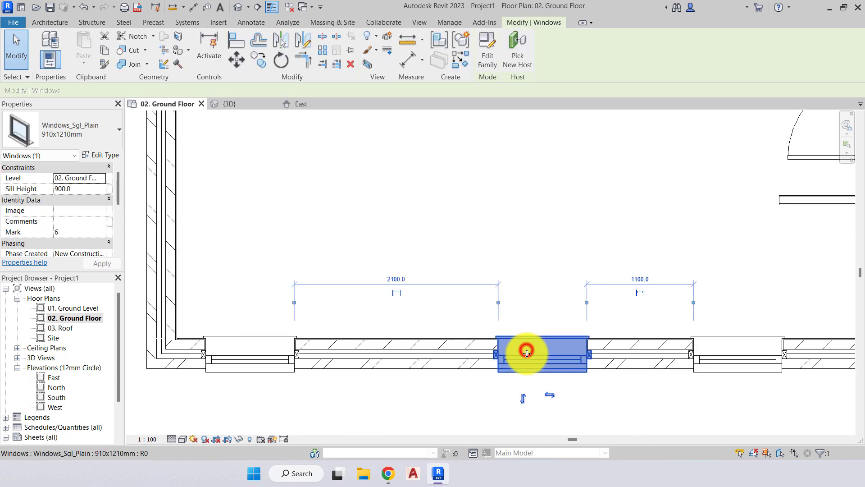
left_click(396, 279)
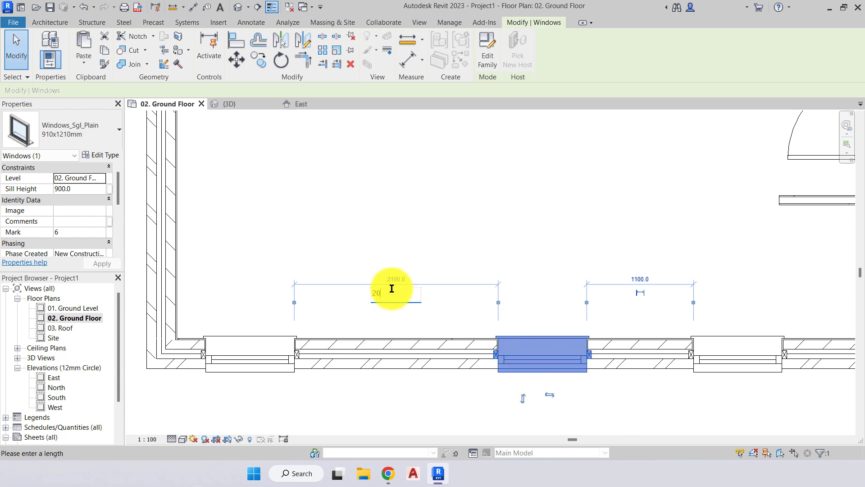
type("2000")
key("Return")
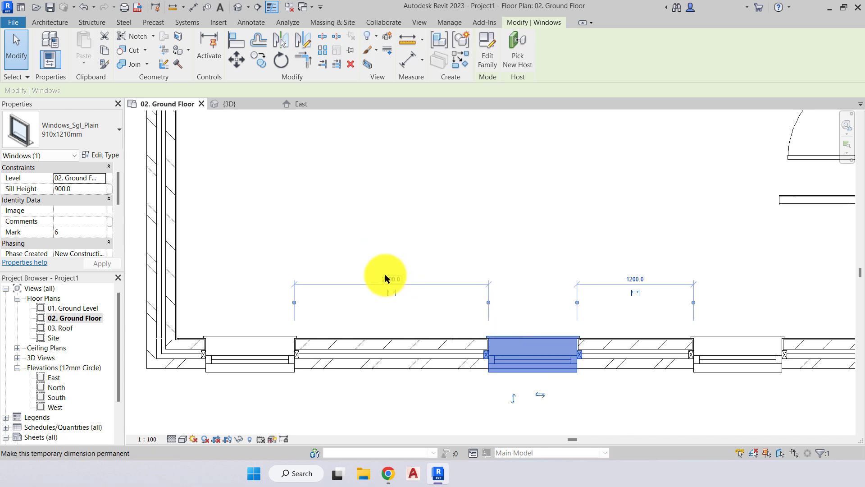
left_click(383, 270)
- Change the easternmost window in the south wall to the 810x1210mm type
scroll(576, 251, "down", 1)
middle_click_drag(576, 251, 343, 251)
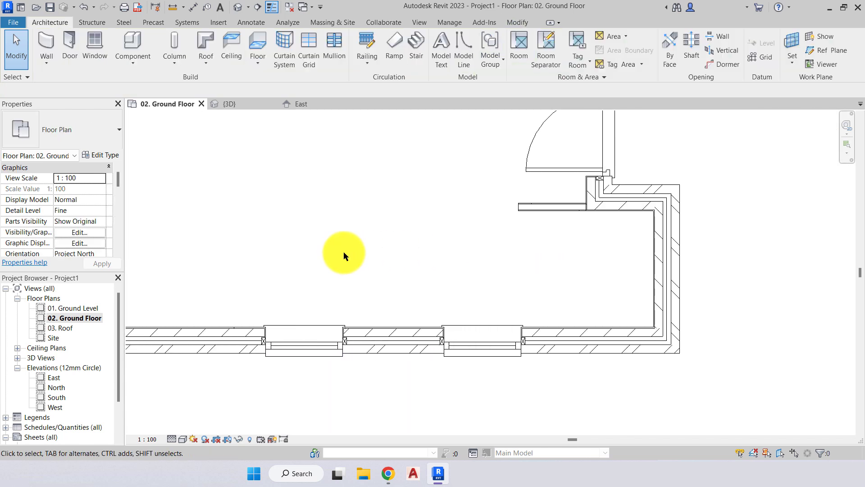
left_click(486, 350)
left_click(88, 128)
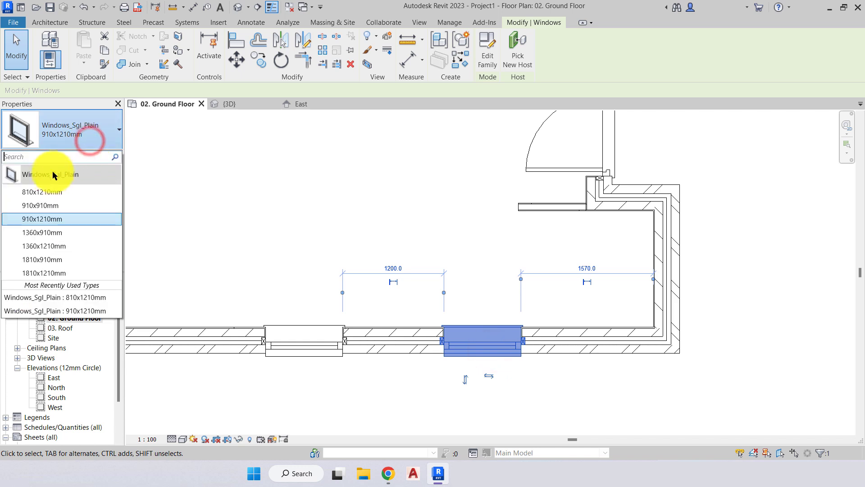
left_click(50, 191)
left_click(460, 261)
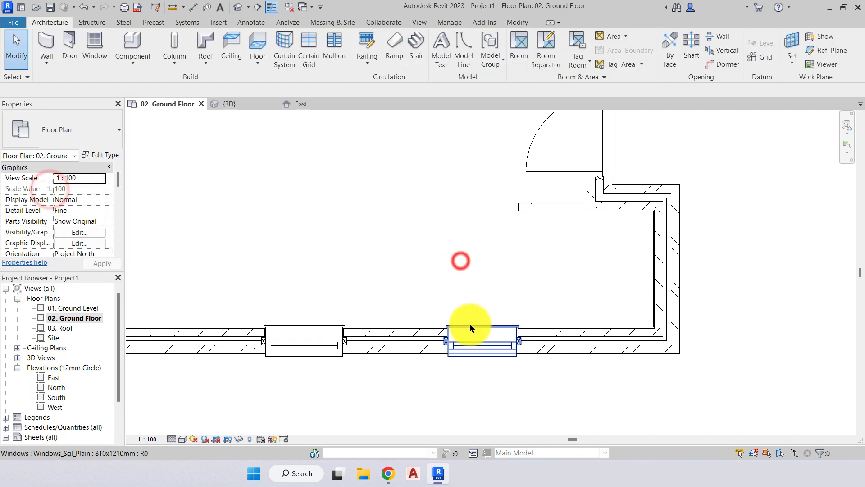
- Duplicate the easternmost south window's type as 810x910mm
left_click(466, 350)
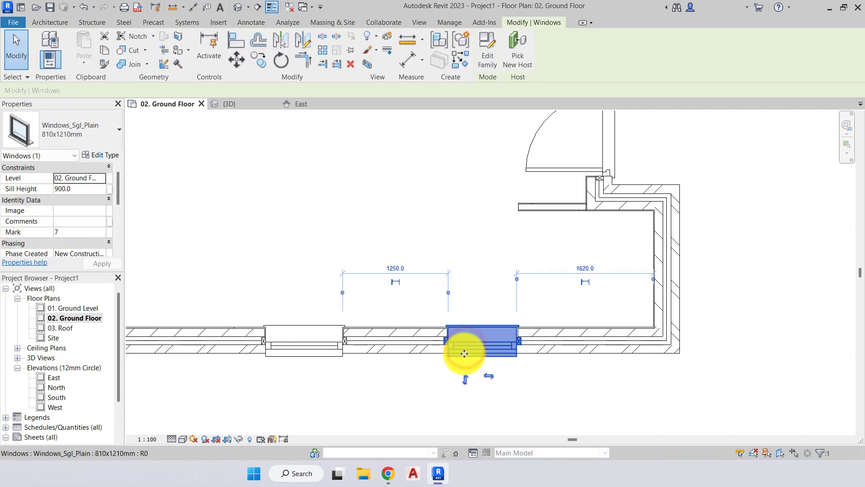
left_click(109, 155)
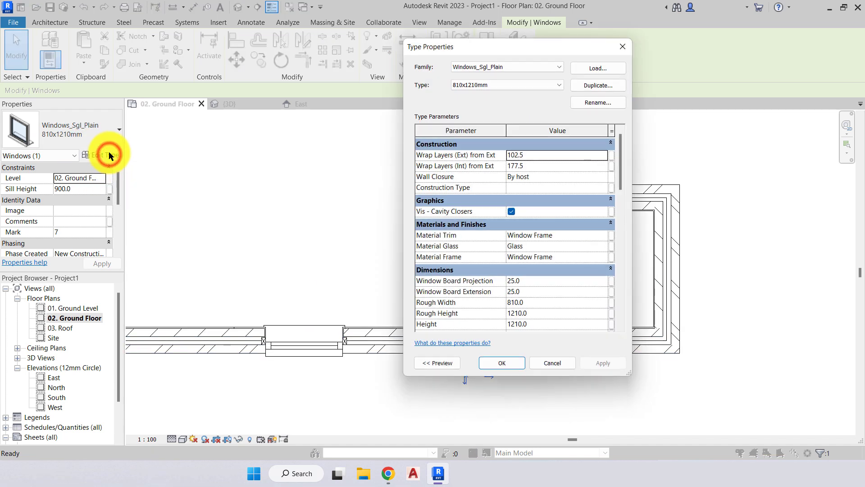
left_click(599, 87)
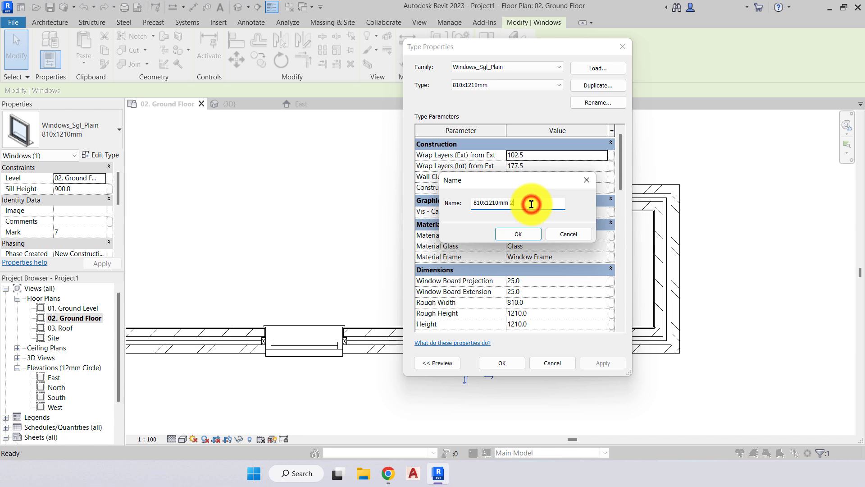
key("BackSpace")
key("BackSpace")
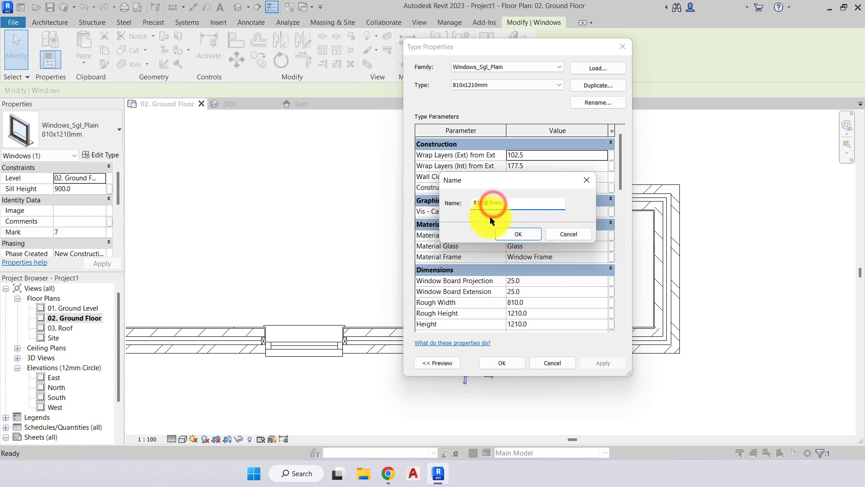
type("9")
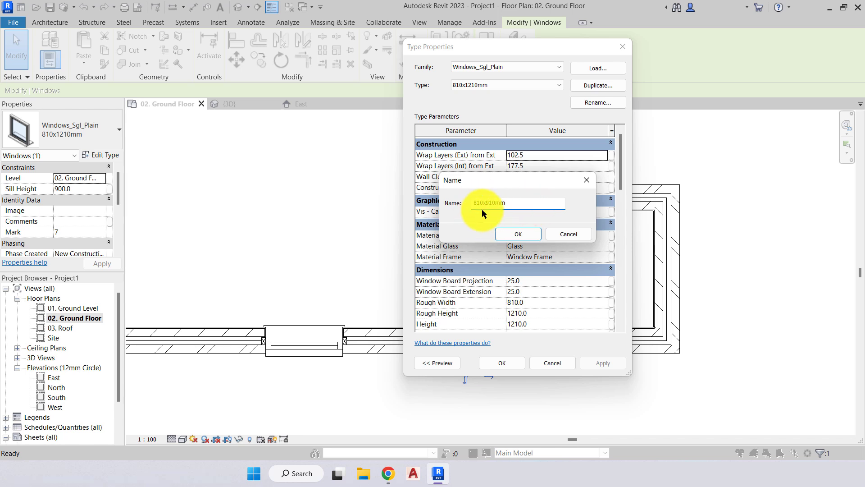
left_click(508, 234)
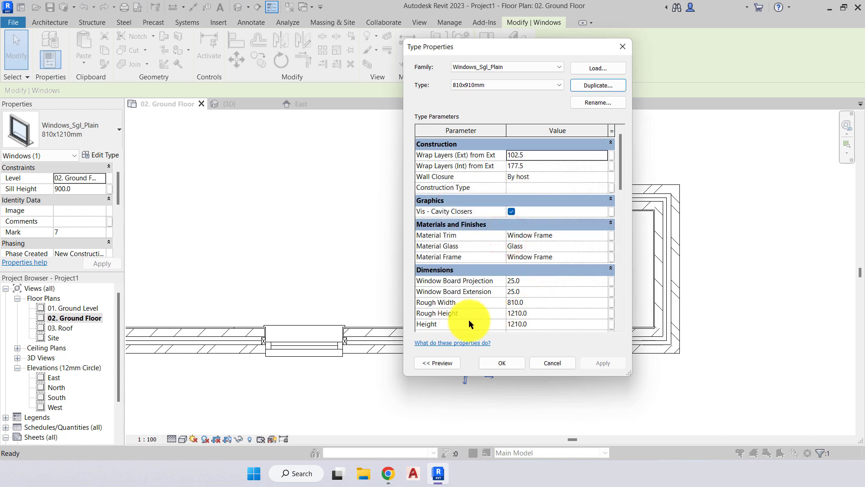
- Set the Height of the 810x910mm window type to 910 and apply it to the selected south window
left_click_drag(516, 323, 490, 324)
type("9")
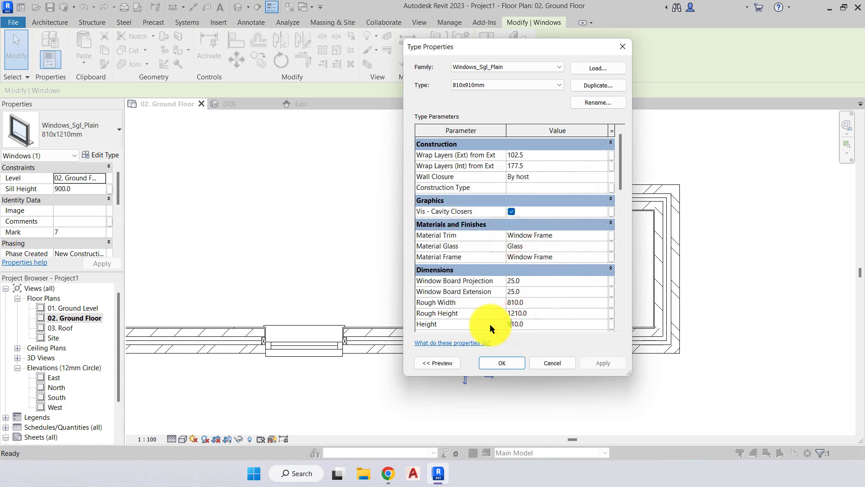
left_click(506, 363)
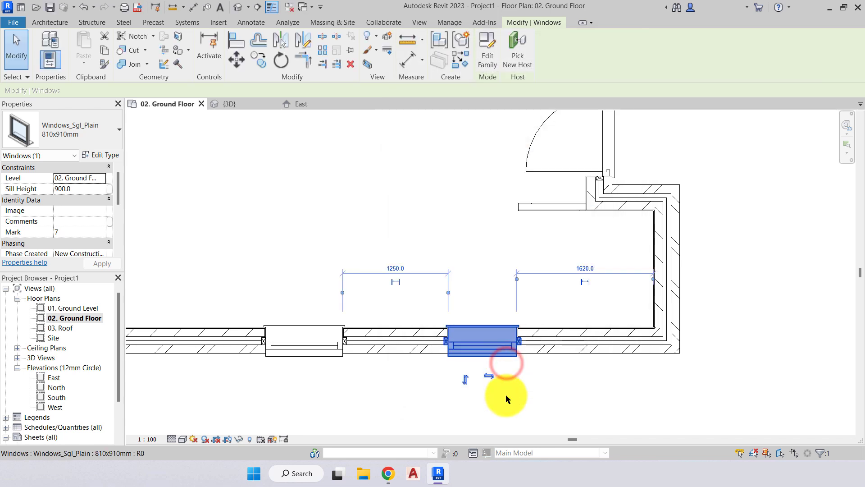
- Set the easternmost south window's distance from the inner face of the east wall to 1500 mm
left_click(591, 269)
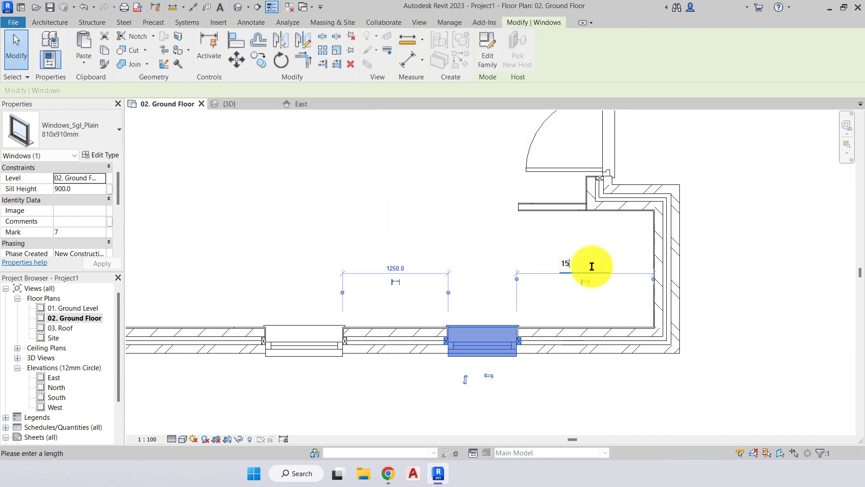
type("1500")
key("Return")
key("Escape")
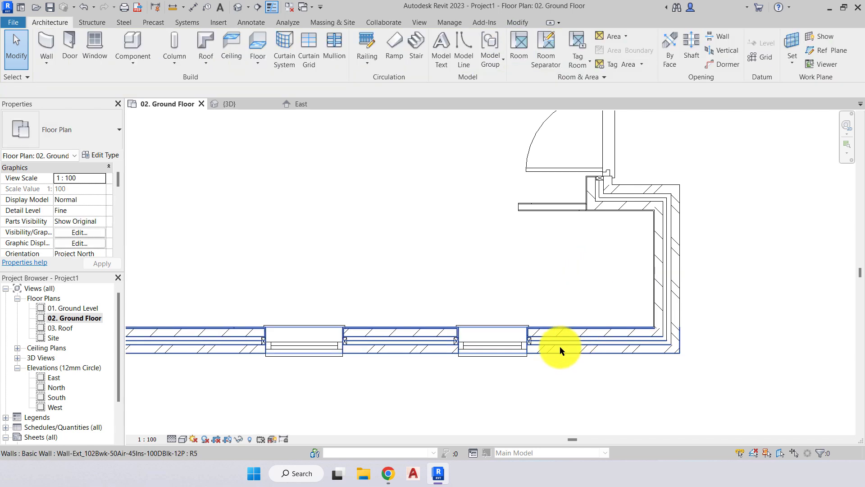
scroll(559, 344, "down", 4)
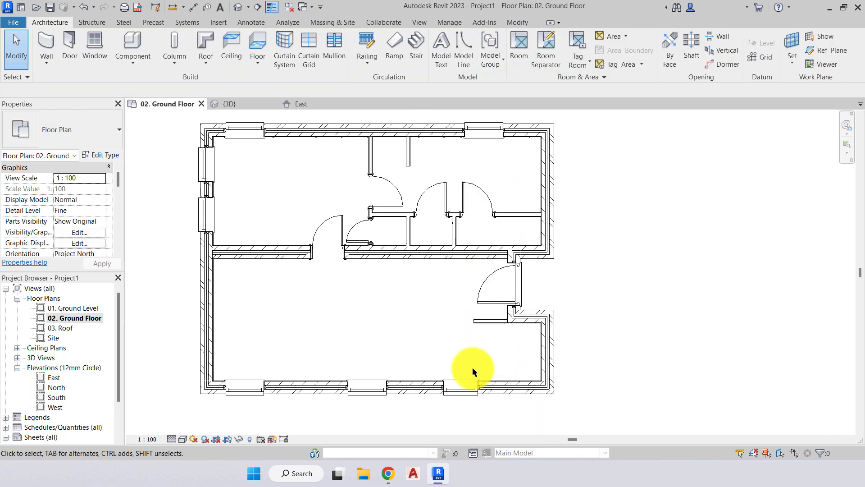
left_click(458, 390)
key("Escape")
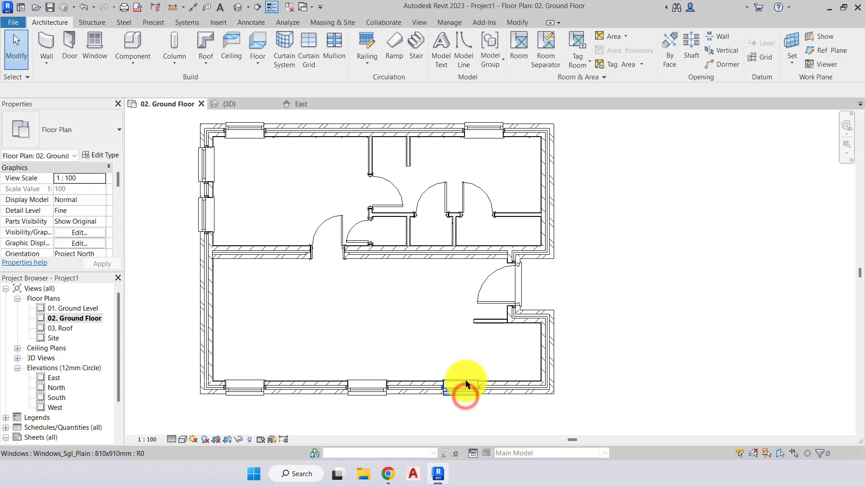
left_click(462, 386)
key("Escape")
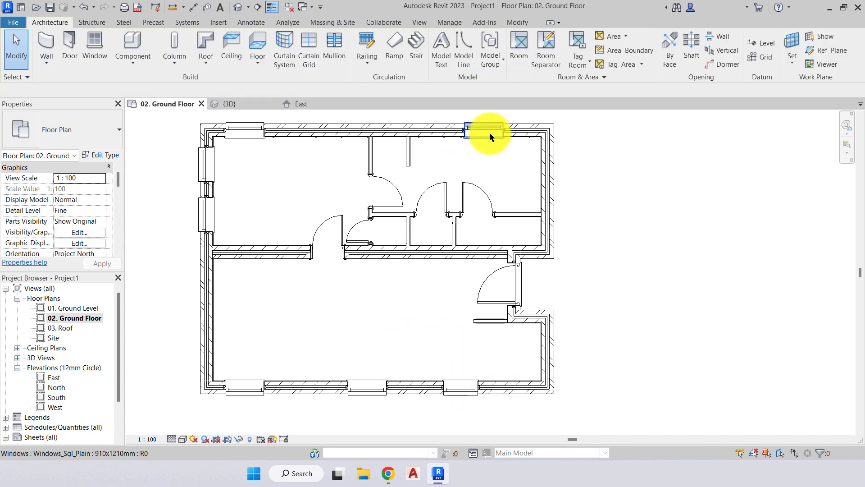
- Change the eastern window in the north wall to the 810x910mm type
left_click(489, 131)
left_click(91, 134)
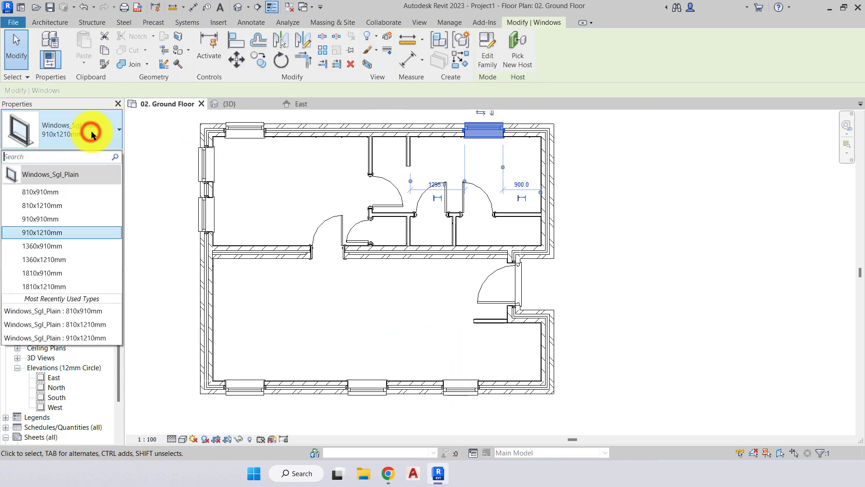
left_click(47, 191)
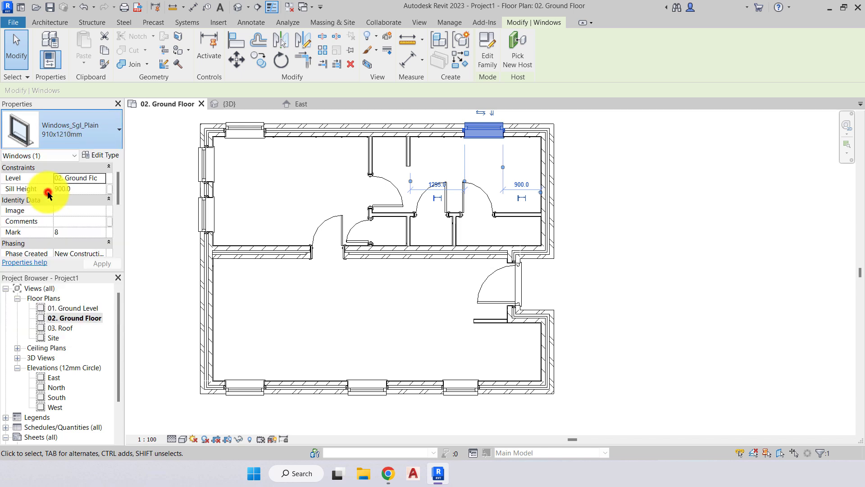
left_click(599, 261)
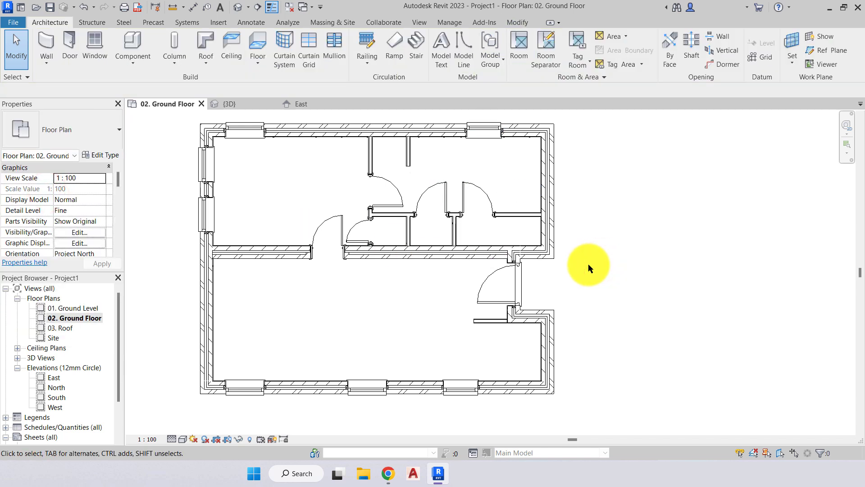
- Start placing a new window and browse for a family to load in the UK library's Windows folder
middle_click_drag(588, 264, 671, 269)
middle_click_drag(251, 296, 301, 300)
left_click(302, 300)
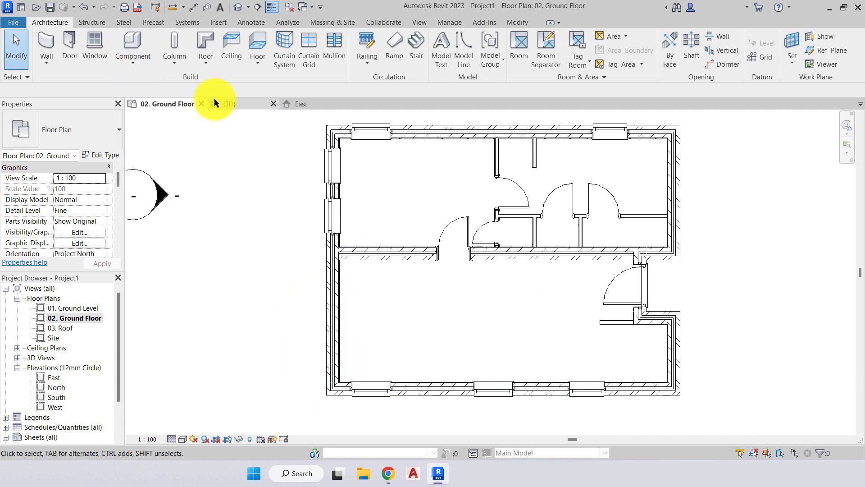
left_click(97, 46)
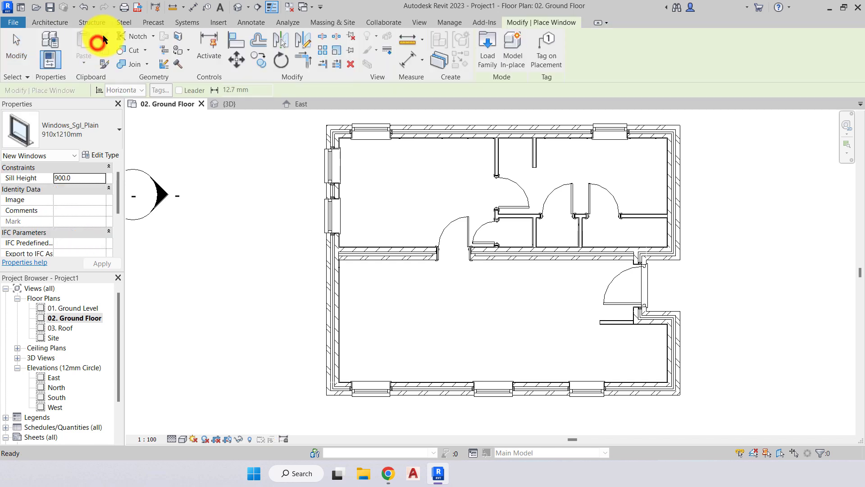
left_click(487, 63)
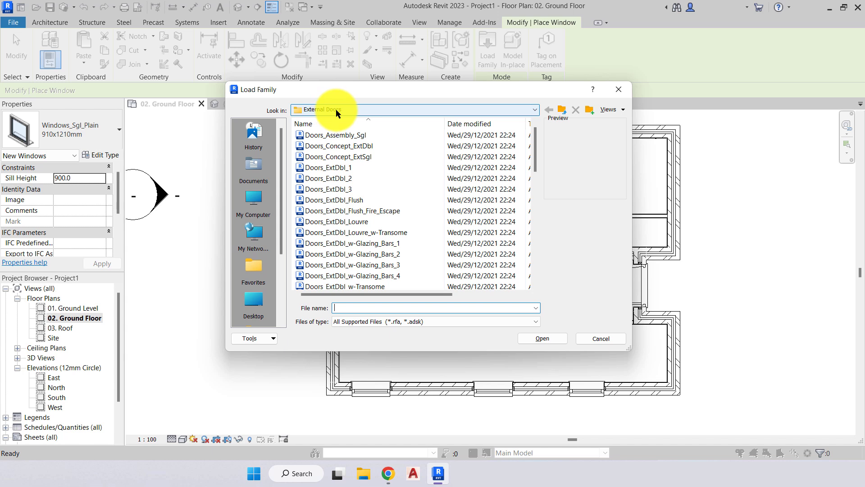
left_click(563, 110)
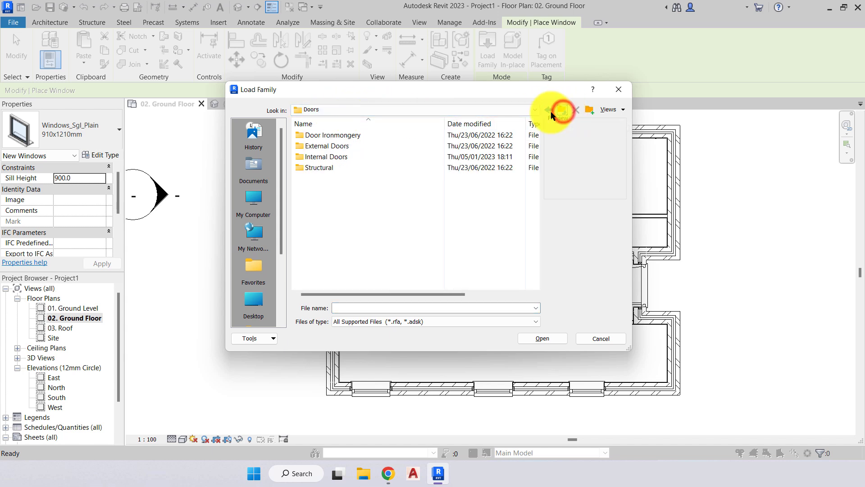
left_click(563, 112)
scroll(386, 219, "down", 9)
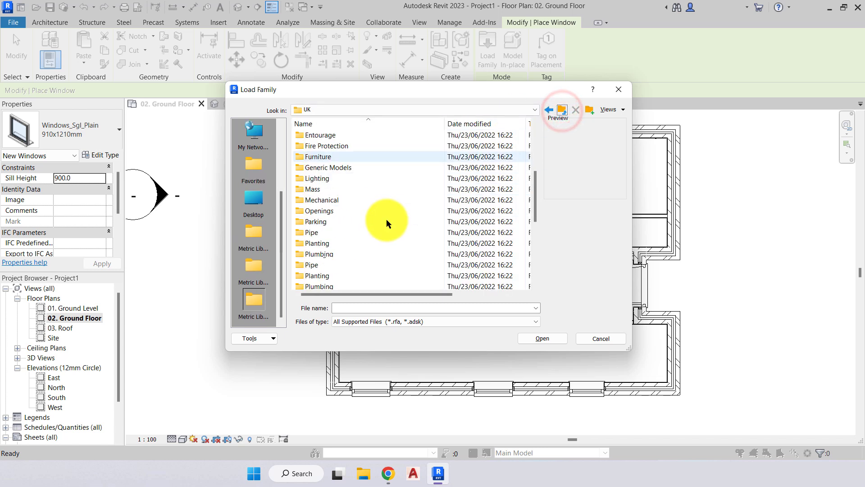
scroll(350, 215, "down", 1)
left_click(318, 274)
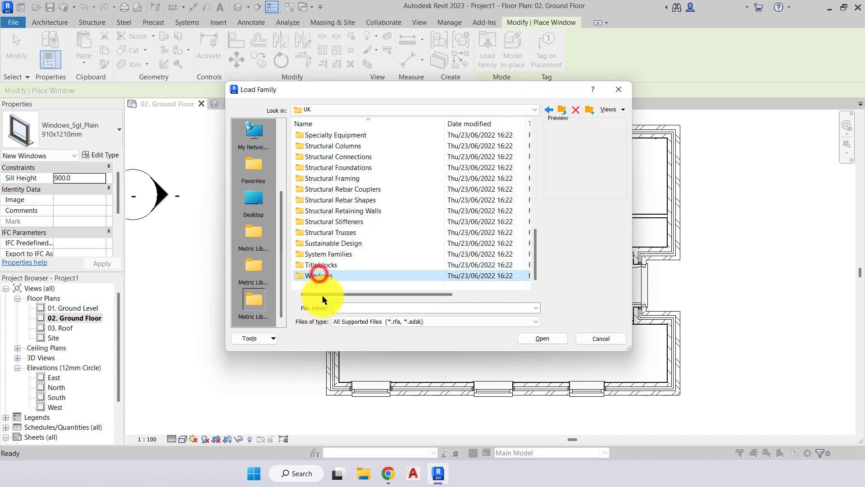
double_click(323, 274)
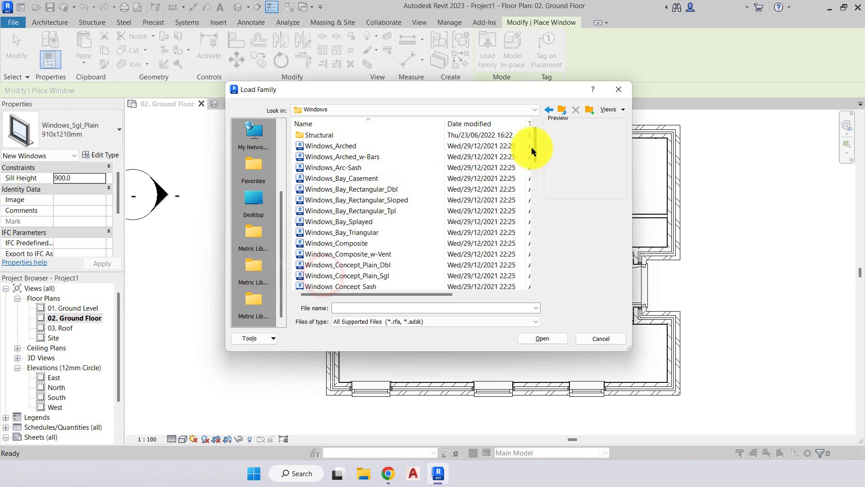
- Load the Windows_Tpl_Plain family and choose its 1810x1210mm type for the new window
left_click_drag(533, 145, 527, 266)
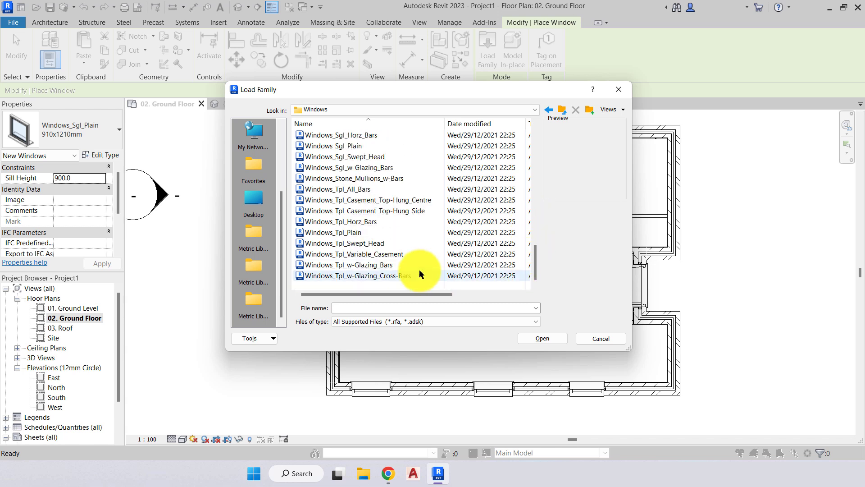
left_click(358, 231)
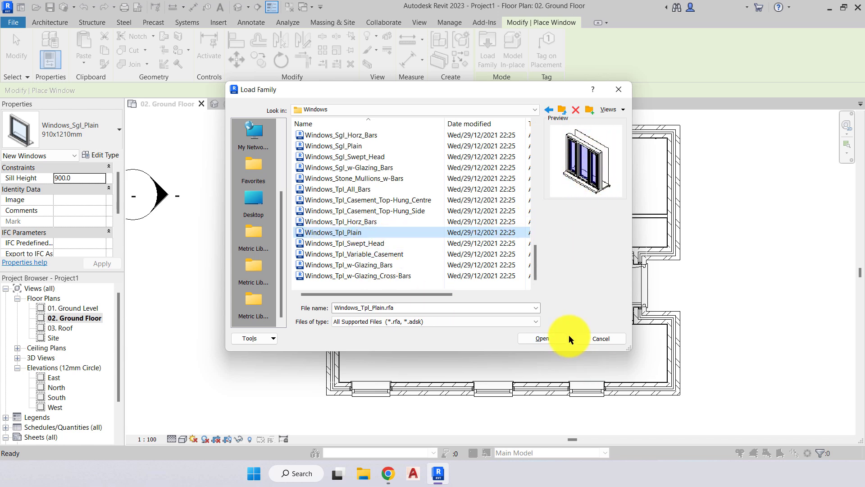
left_click(551, 339)
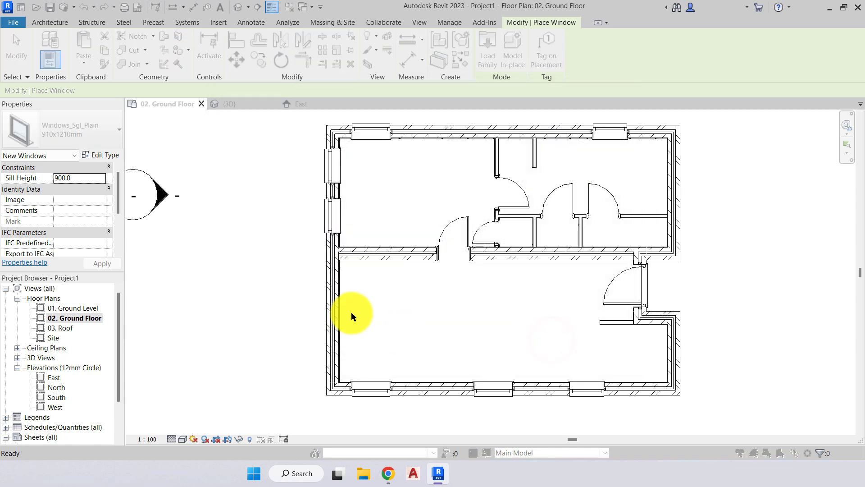
left_click(363, 207)
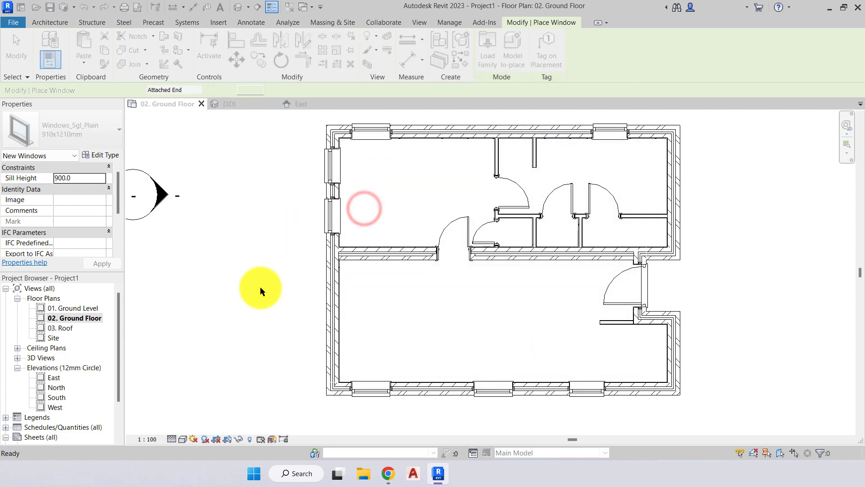
left_click(79, 133)
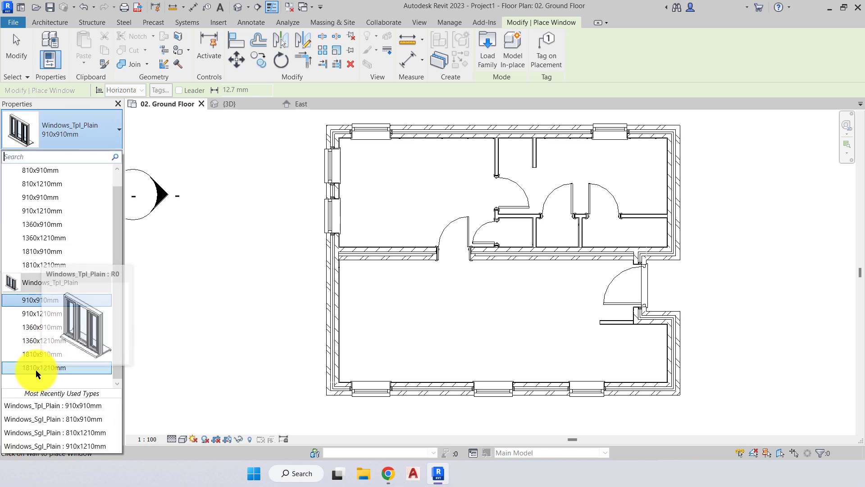
left_click(55, 371)
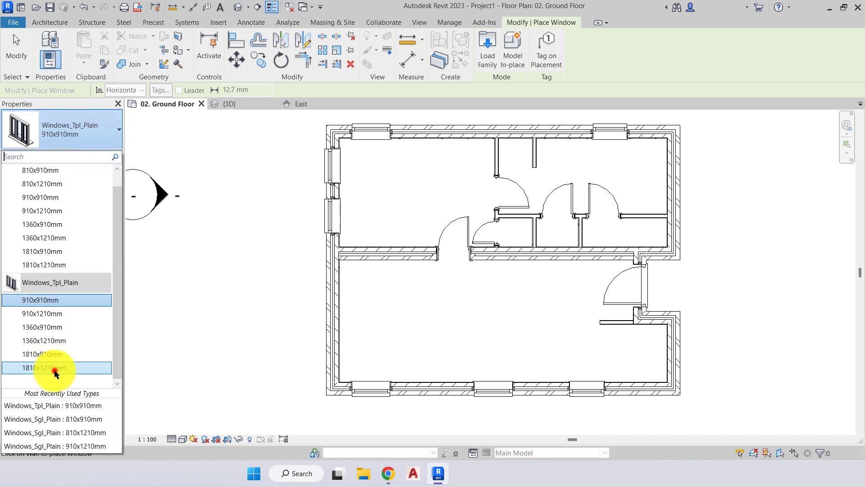
- Place the triple window in the west wall of the southern room, centred along its length, and end window placement
left_click(328, 318)
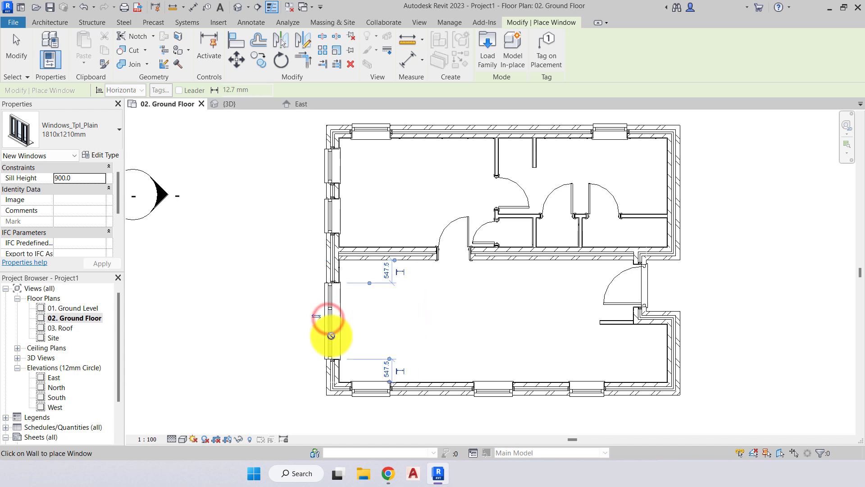
key("Escape")
middle_click_drag(452, 315, 343, 320)
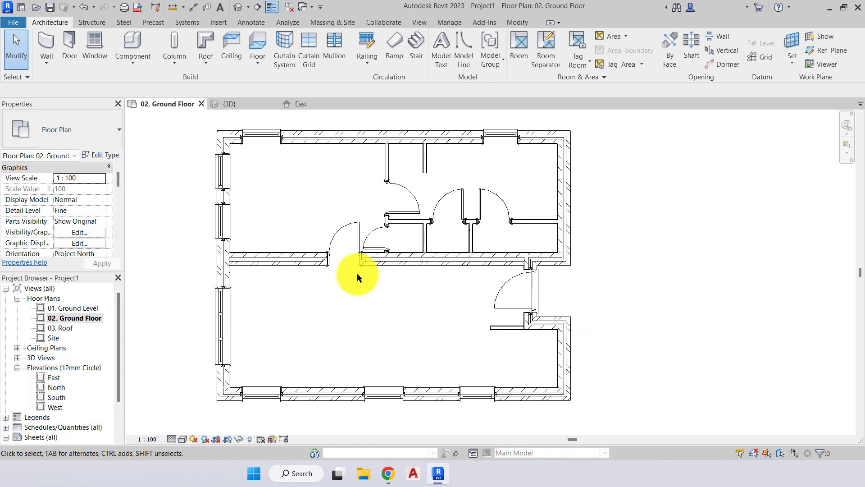
- Duplicate the type of the triple window in the west wall and name the new type 1210x910mm
left_click(226, 319)
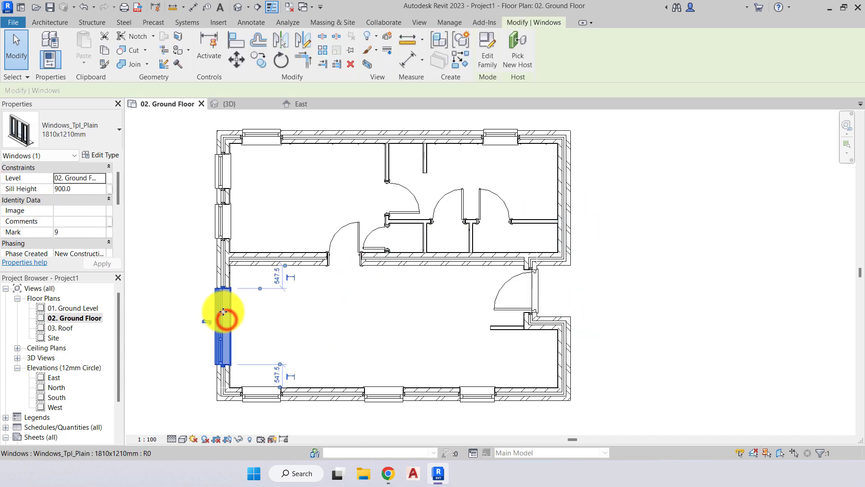
left_click(104, 155)
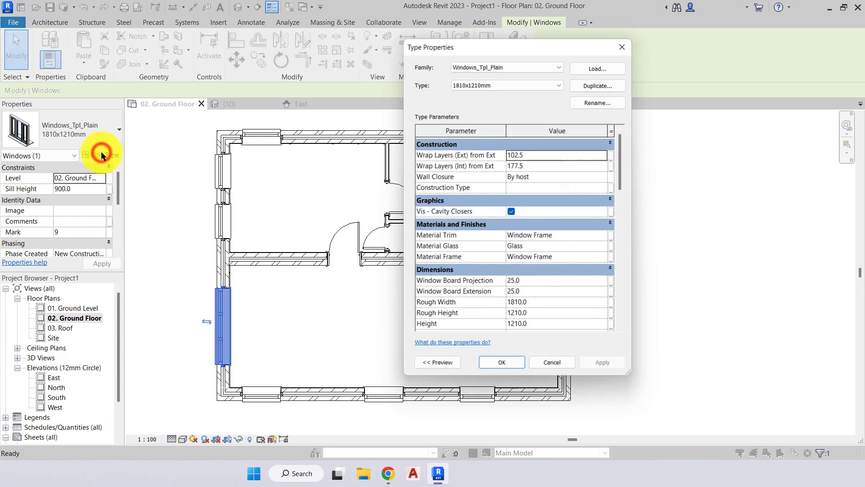
left_click(597, 85)
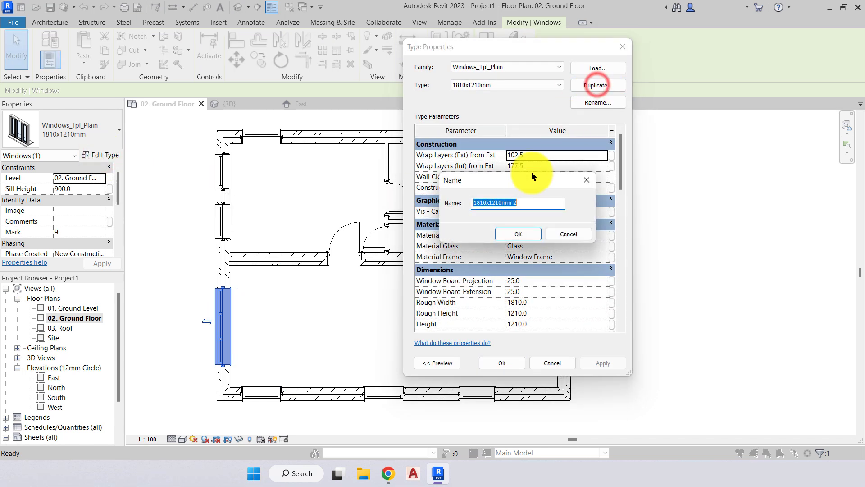
left_click(531, 203)
key("BackSpace")
key("BackSpace")
left_click_drag(487, 204, 477, 201)
key("BackSpace")
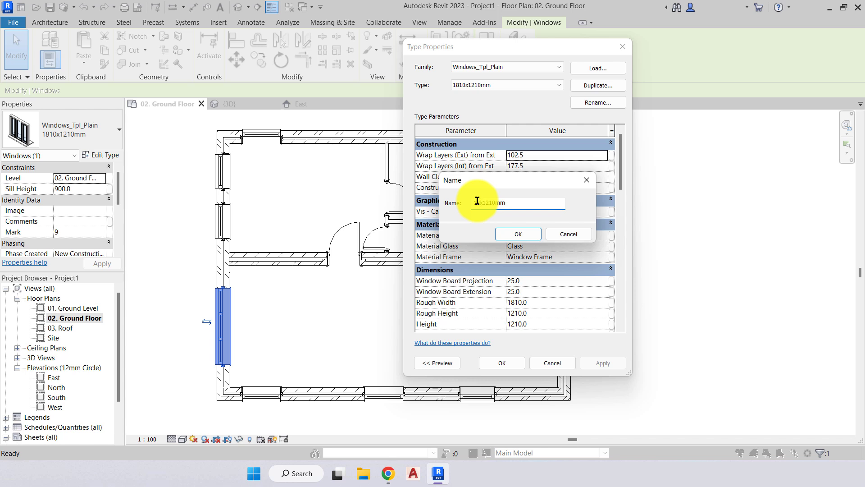
type("21")
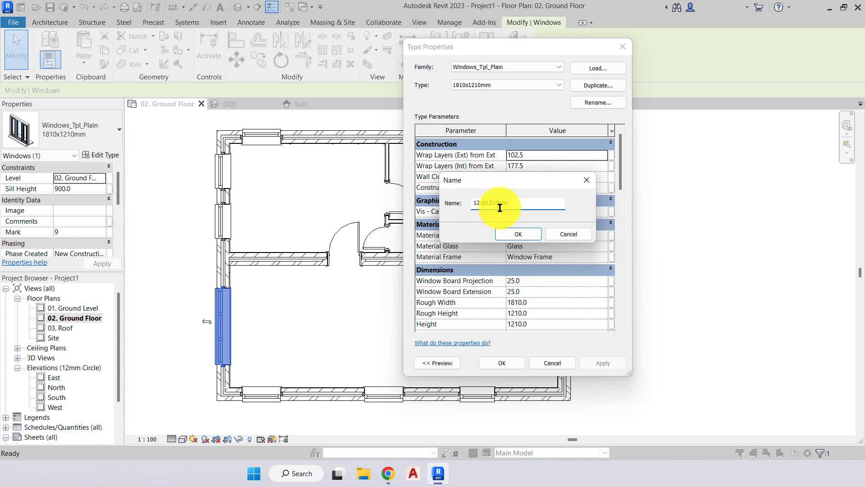
type("0")
left_click(495, 202)
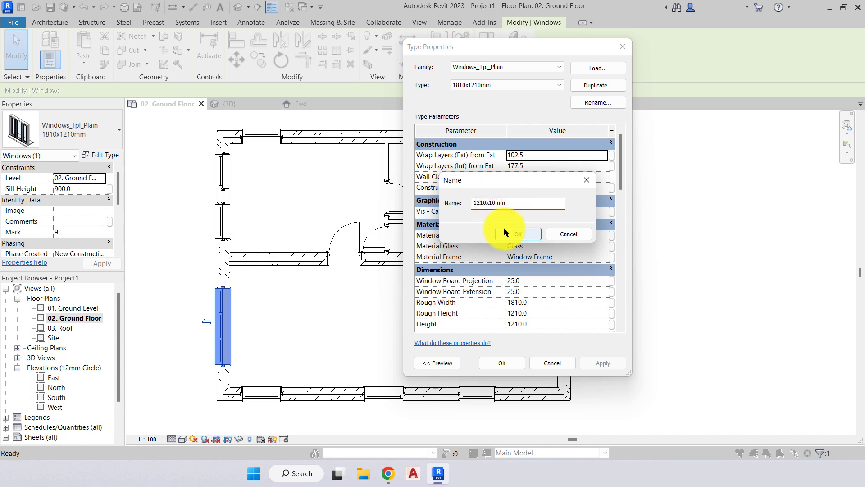
left_click(502, 231)
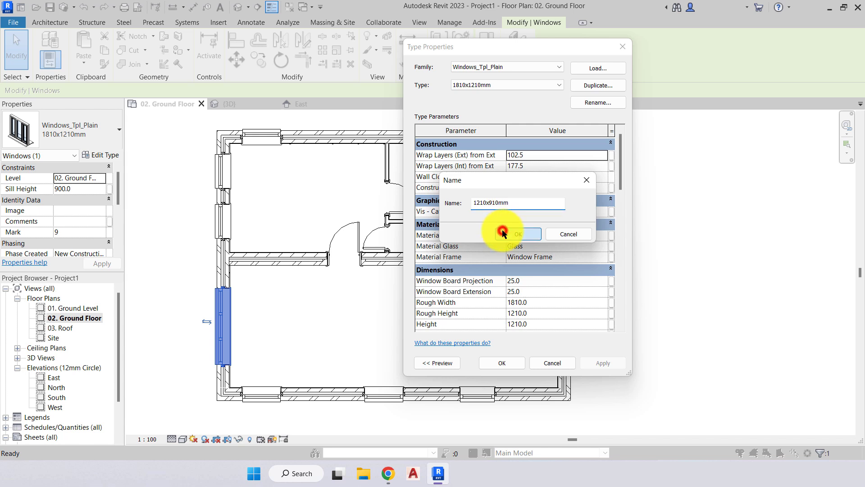
- Set the new window type's height to 910 mm and its width to 1210 mm, and accept the type changes
left_click_drag(620, 169, 622, 183)
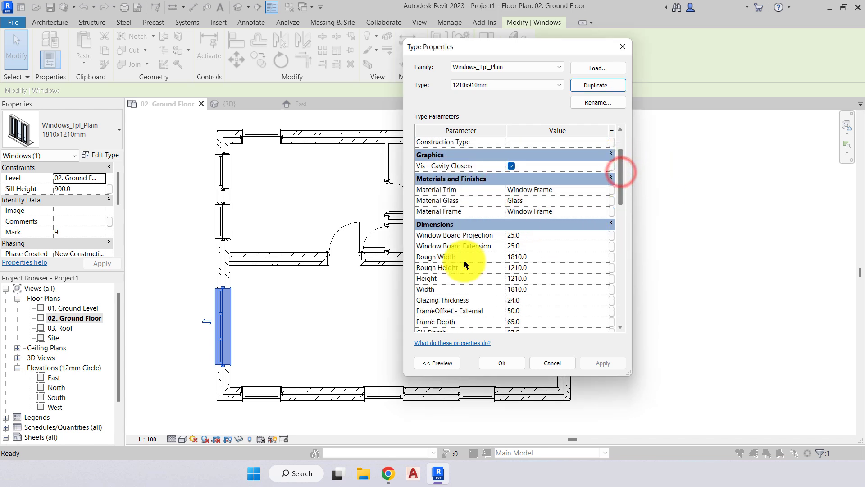
left_click_drag(515, 290, 499, 277)
type("9")
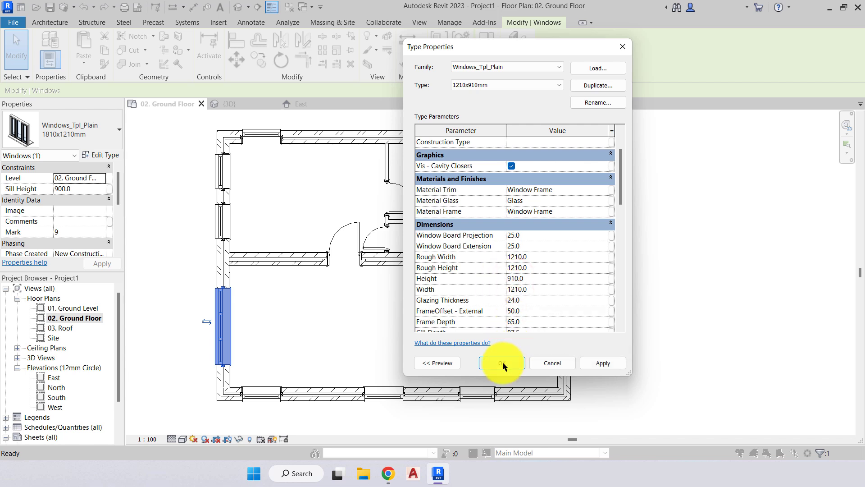
left_click(502, 363)
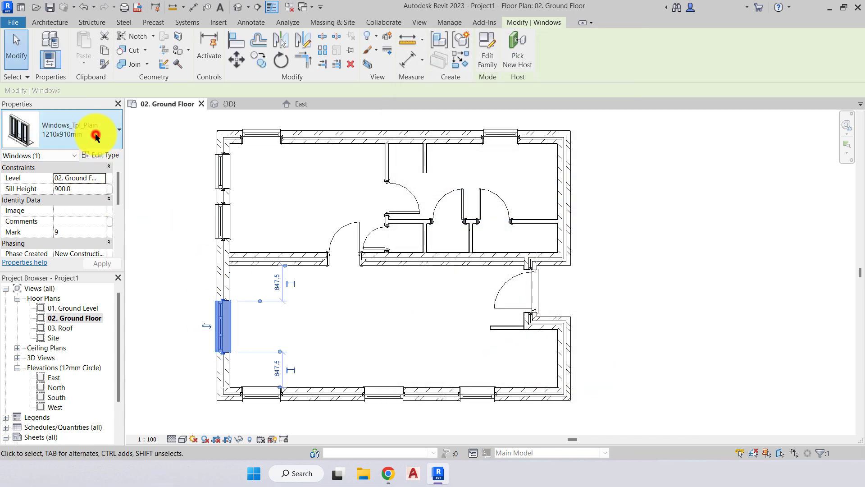
- Change the triple window in the west wall back to the 1810x1210mm type and deselect it
left_click(67, 136)
left_click(50, 354)
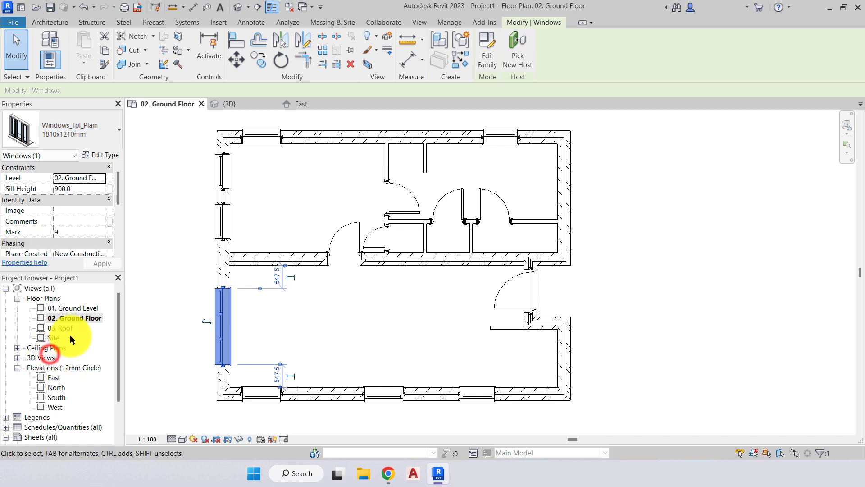
left_click(184, 289)
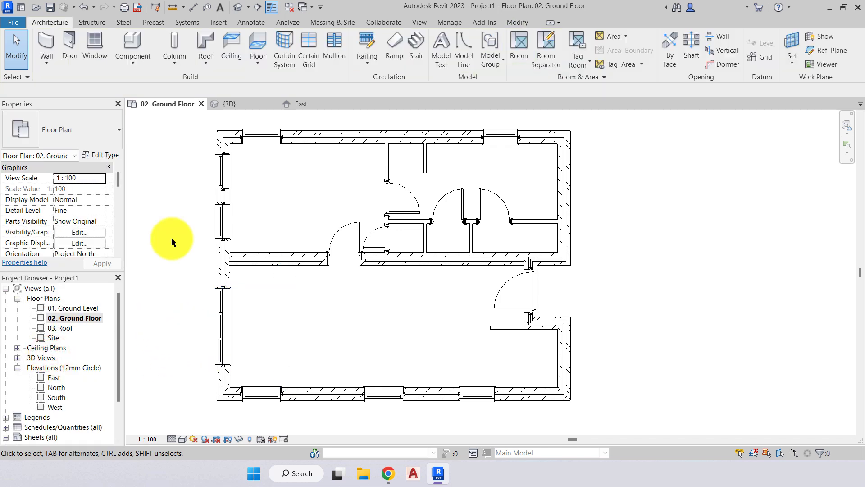
- Place a Windows_Tpl_Plain 1210x910mm window centred in the short east wall of the southern room
left_click(95, 45)
left_click(70, 128)
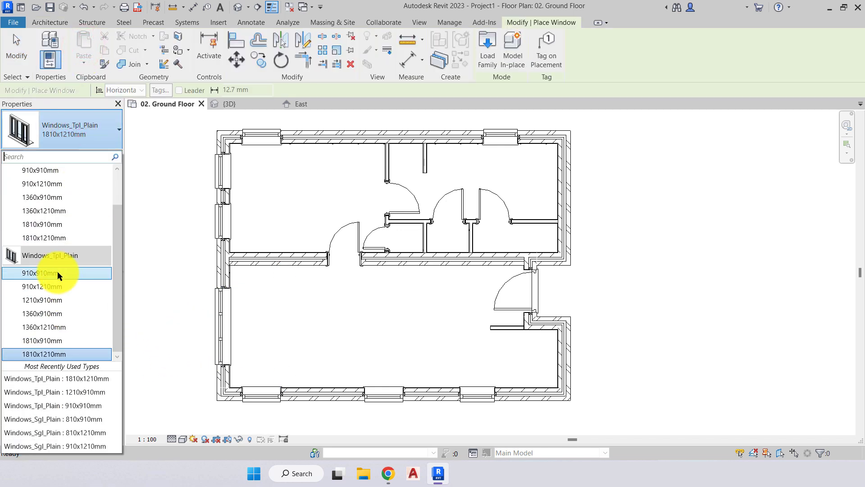
left_click(39, 300)
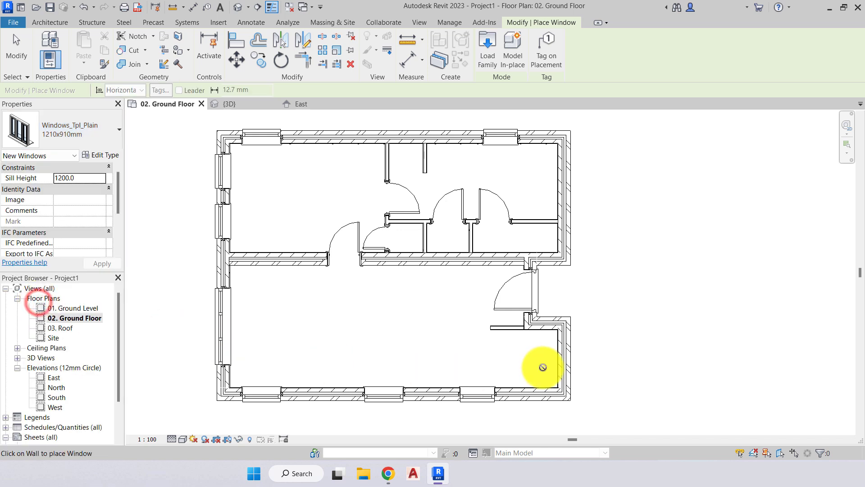
scroll(572, 358, "up", 3)
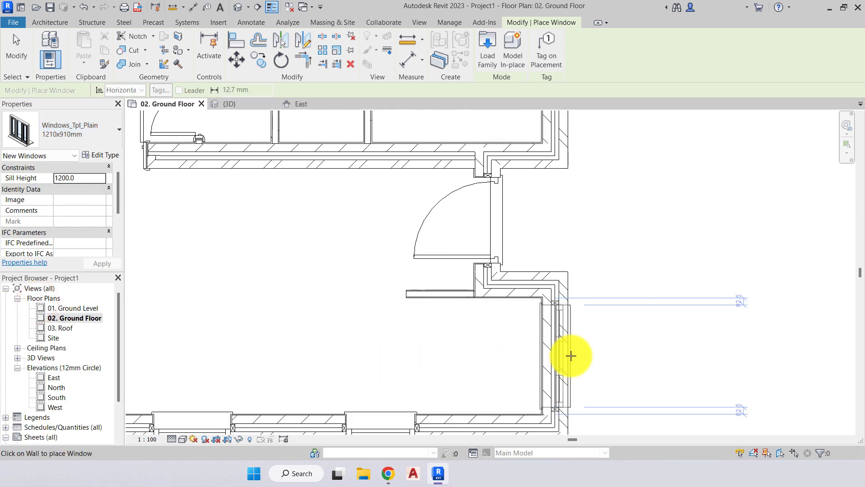
scroll(554, 356, "down", 5)
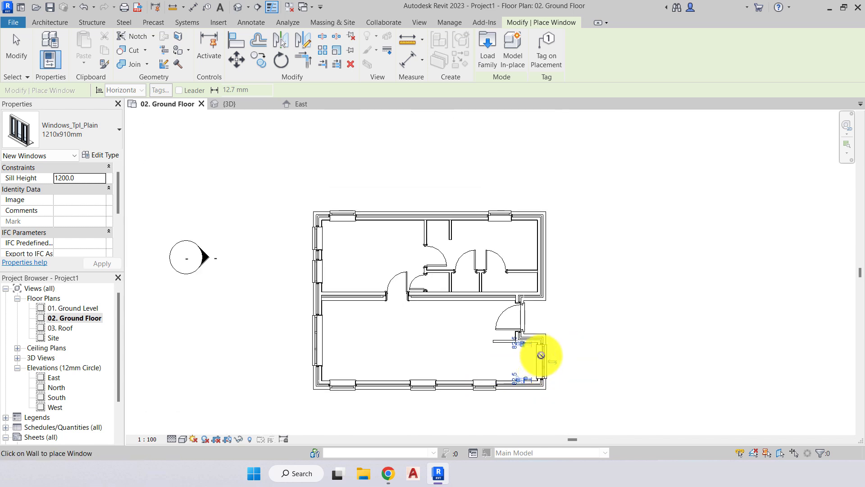
- Place another 1210x910mm triple window in the northern part of the east wall, 295 mm from both adjacent references, and end placement
scroll(546, 188, "up", 5)
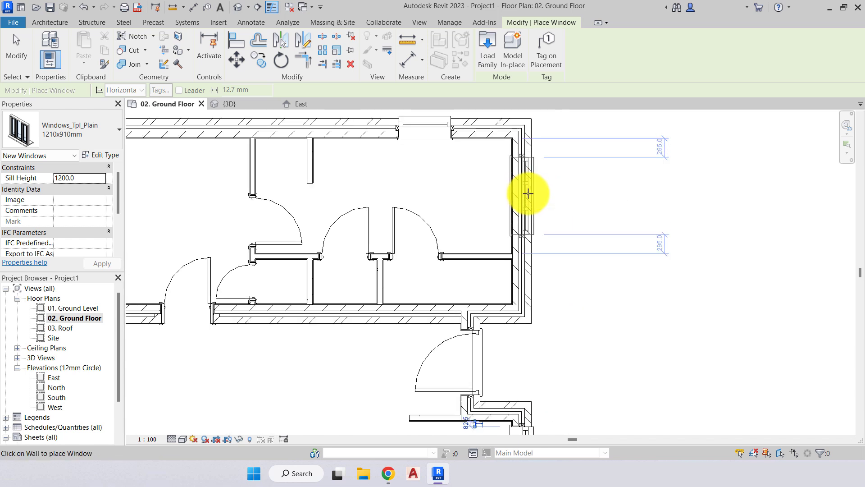
left_click(528, 193)
key("Escape")
key("Escape")
scroll(601, 221, "down", 3)
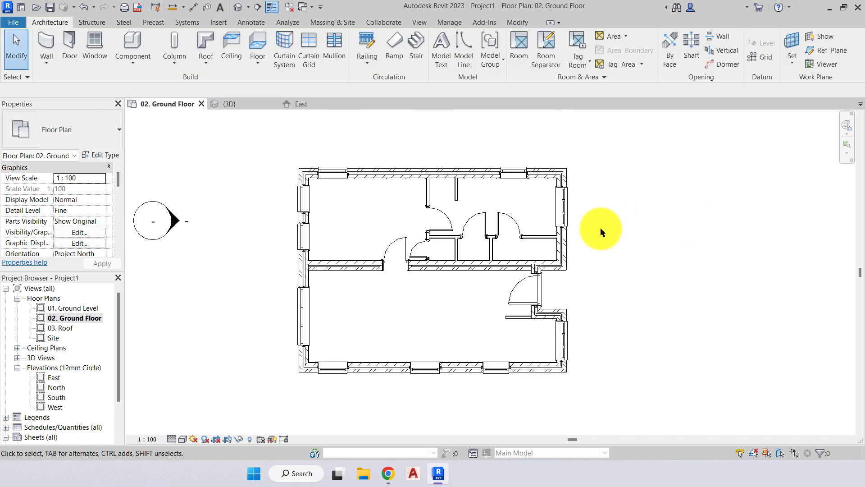
middle_click_drag(600, 228, 618, 226)
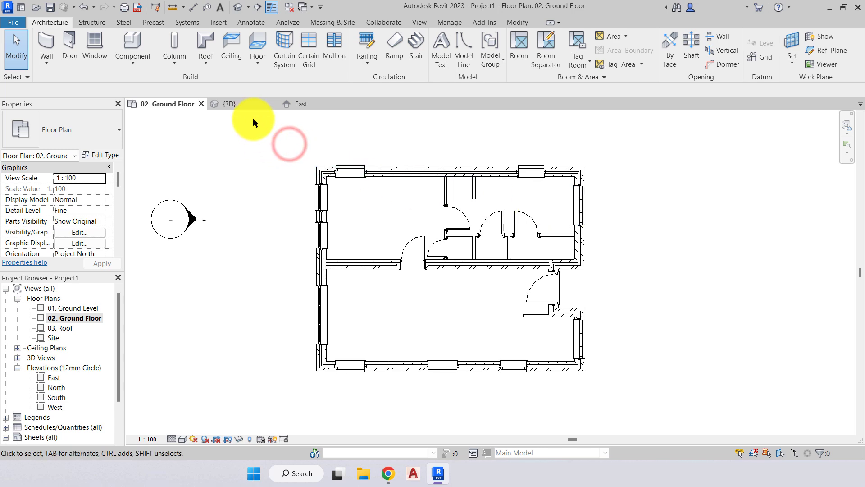
- Switch to the 3D view and examine the windows in the west and south walls, including the middle south window's sill height
left_click(234, 107)
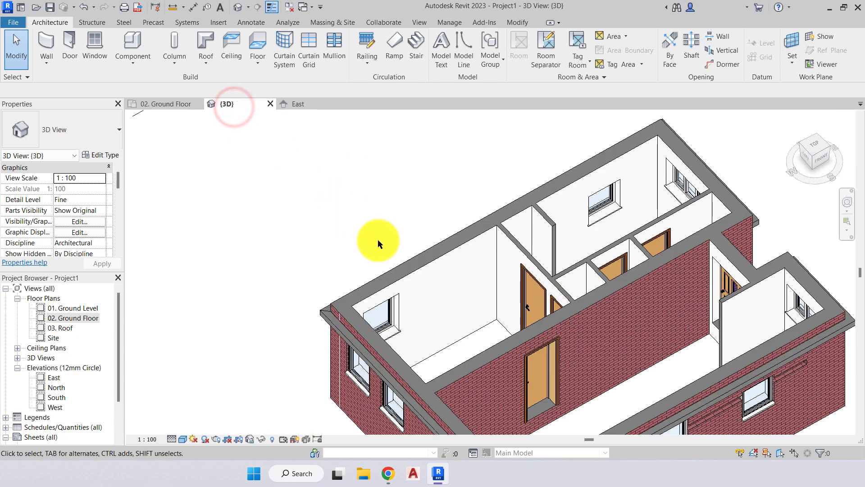
middle_click_drag(378, 239, 392, 117, "shift")
middle_click_drag(363, 266, 410, 353, "shift")
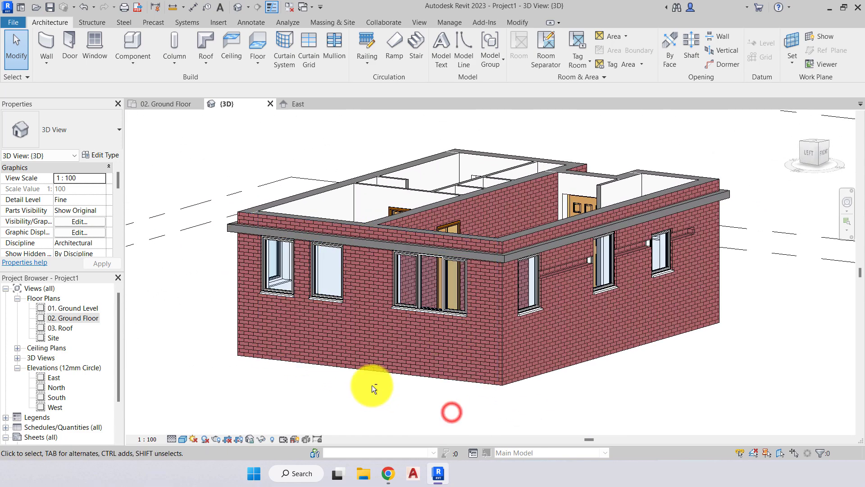
middle_click_drag(372, 385, 508, 321, "shift")
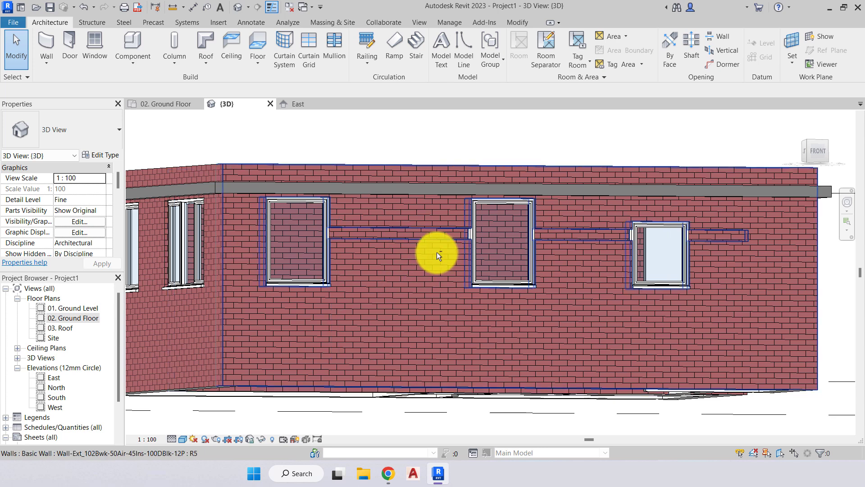
middle_click_drag(437, 253, 522, 328, "shift")
left_click(523, 328)
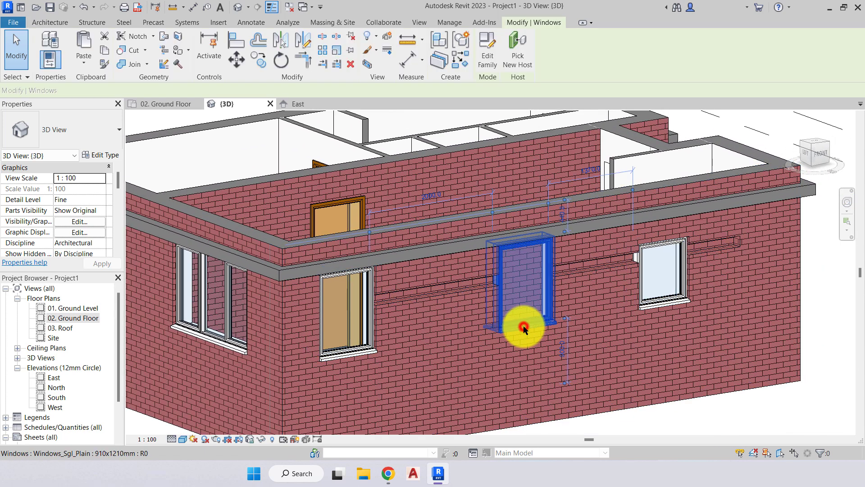
left_click(80, 189)
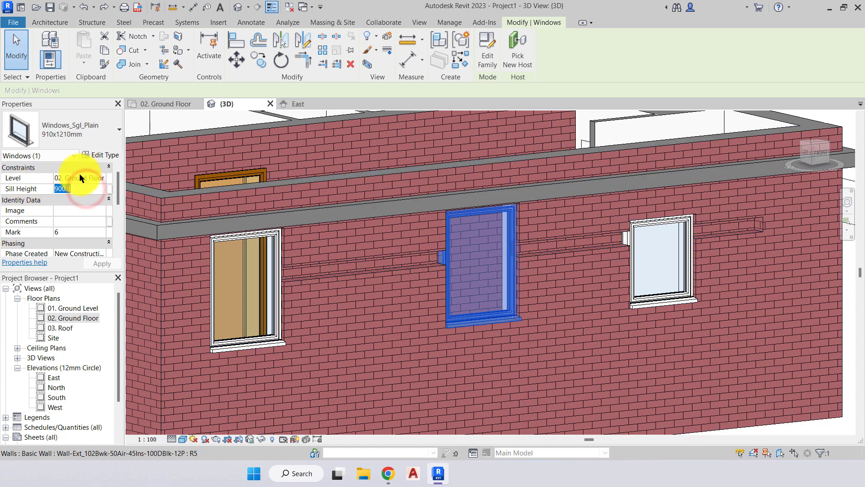
- Set the sill height of the 810x910mm window in the south wall to 1200 mm
left_click(661, 237)
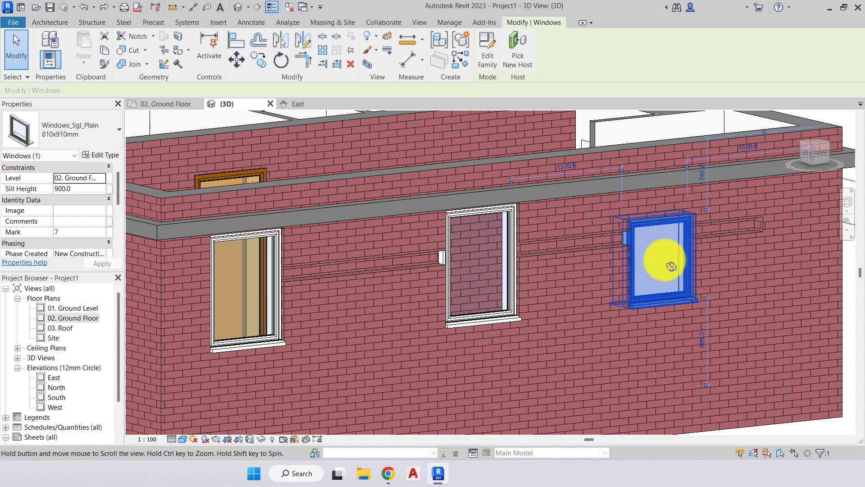
middle_click_drag(671, 266, 469, 187, "shift")
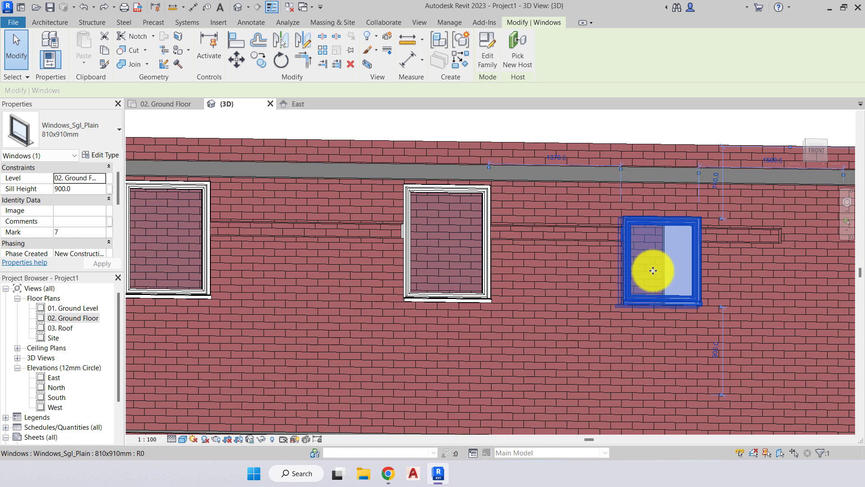
middle_click_drag(652, 270, 658, 294, "shift")
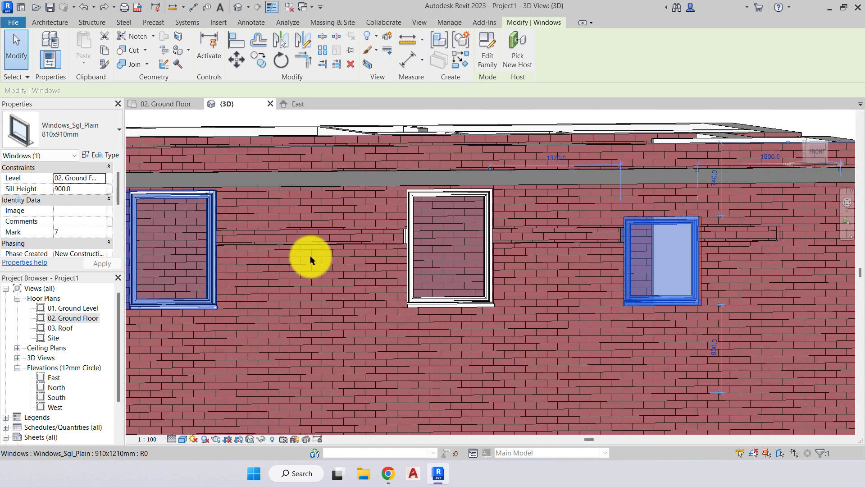
left_click(22, 189)
type("12")
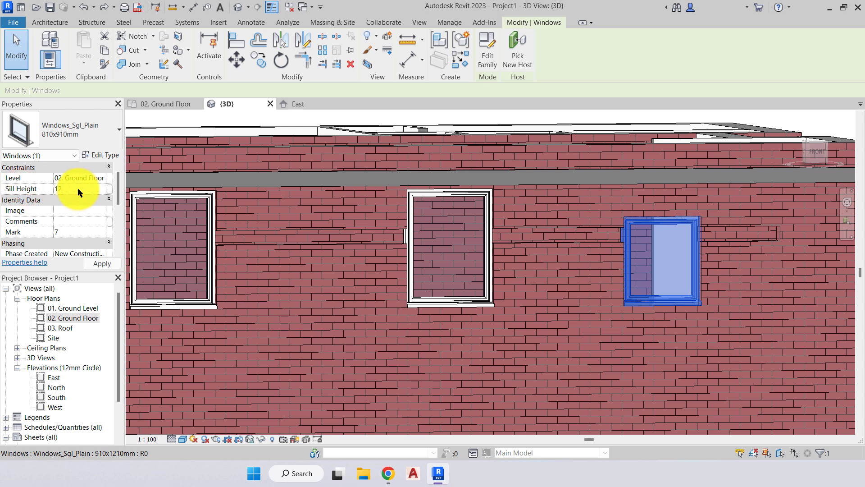
type("00")
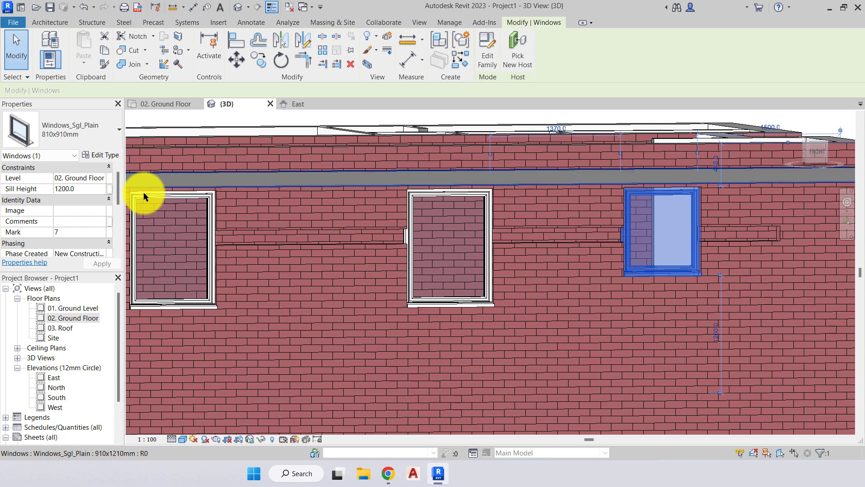
- Set the sill height of the 810x910mm window in the north wall to 1200 mm and deselect it
mouse_move(535, 313)
middle_mouse_down("shift")
mouse_move(456, 318)
mouse_move(554, 344)
mouse_move(525, 315)
mouse_move(541, 308)
middle_mouse_up("shift")
scroll(531, 201, "up", 3)
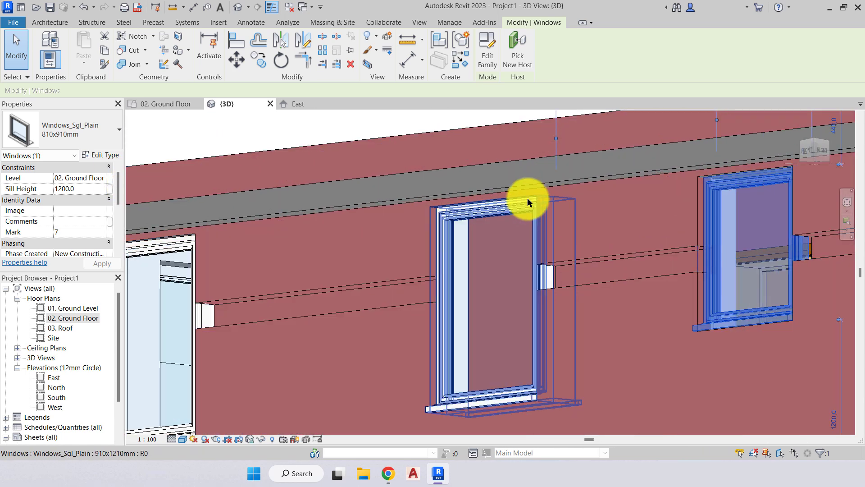
scroll(505, 213, "down", 3)
middle_click_drag(505, 213, 494, 279, "shift")
middle_click_drag(725, 299, 449, 272)
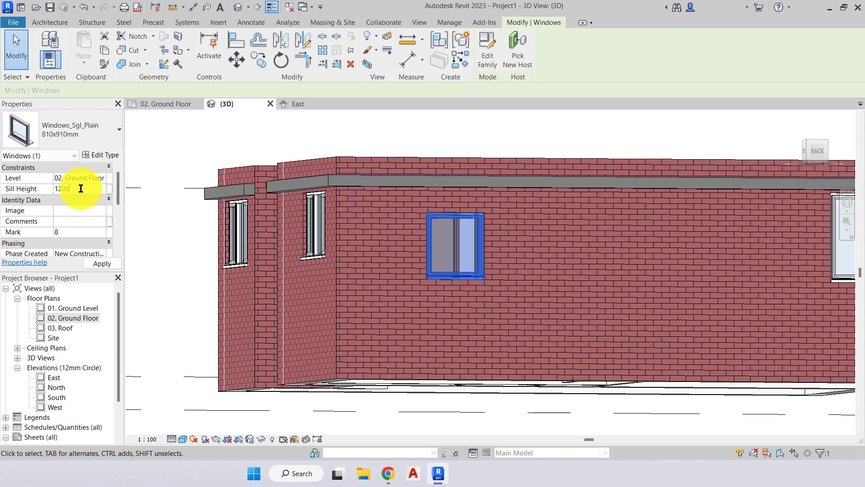
key("Escape")
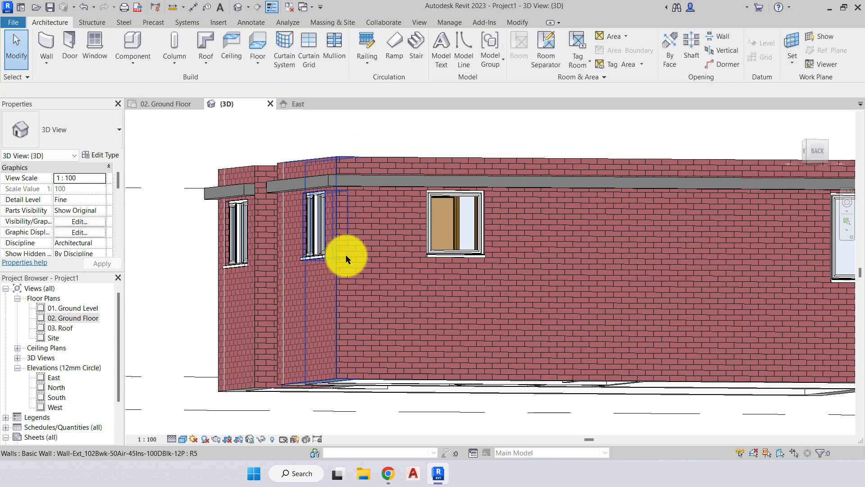
- Examine the two triple windows on the east side of the building in the 3D view
middle_click_drag(342, 256, 417, 329, "shift")
scroll(437, 336, "up", 3)
scroll(447, 329, "down", 3)
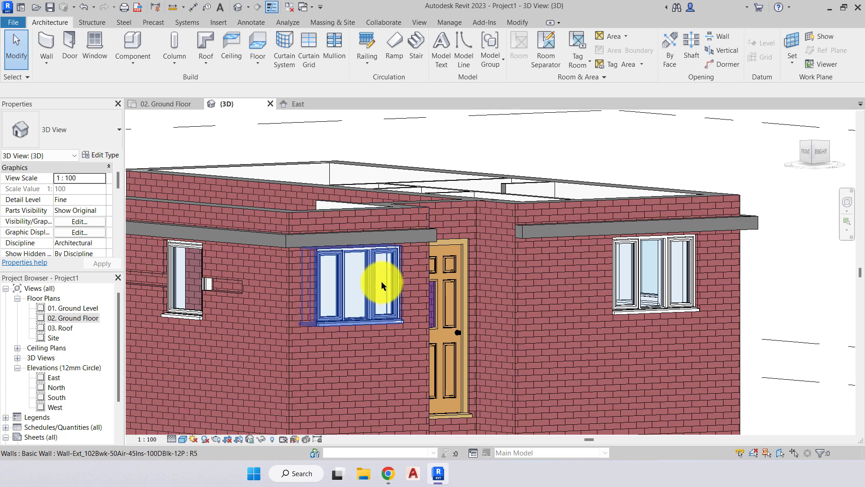
- Rename the window type of the triple windows on the building's east side from 1210x910mm to 1210x510mm
left_click(373, 284)
left_click(631, 294)
key("Escape")
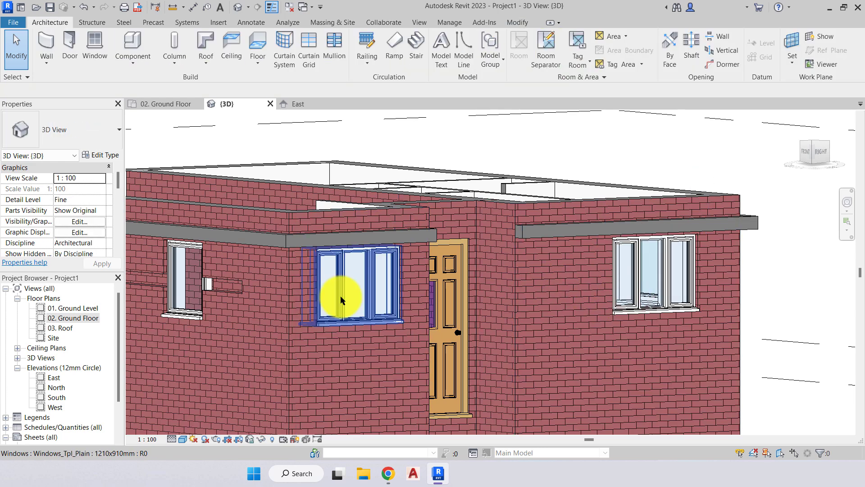
mouse_move(339, 295)
middle_mouse_down("shift")
mouse_move(320, 323)
mouse_move(338, 283)
middle_mouse_up("shift")
left_click(332, 286)
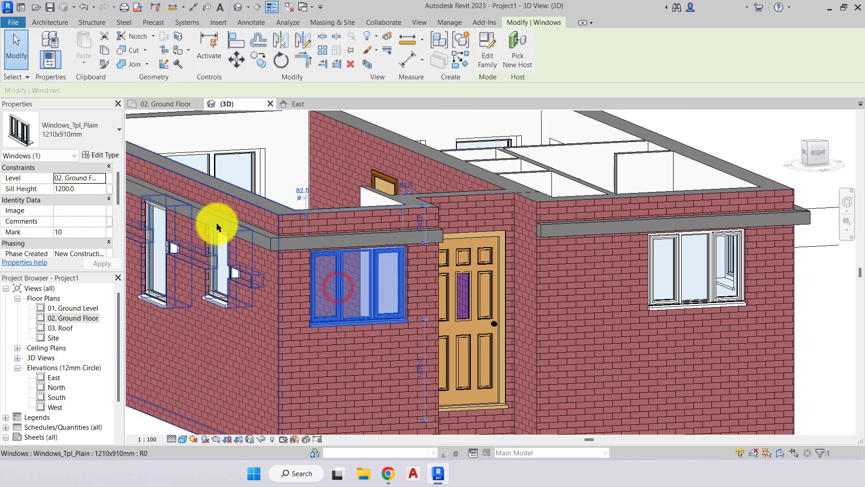
left_click(100, 155)
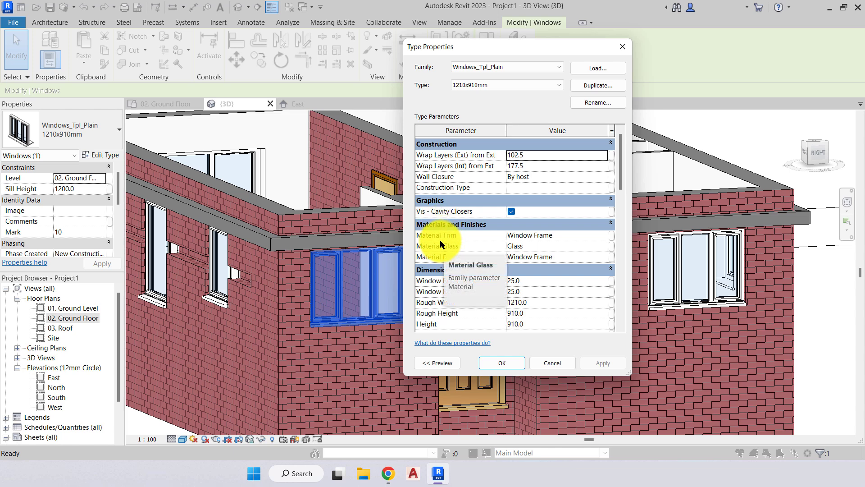
left_click(590, 102)
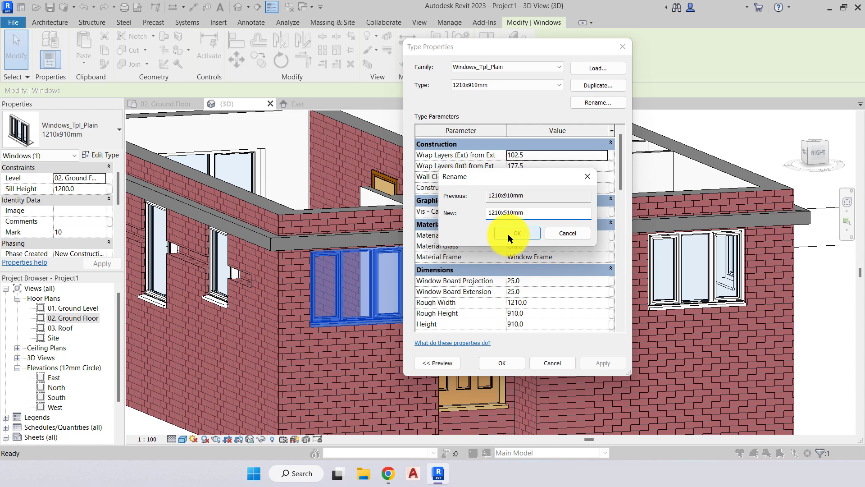
left_click(508, 233)
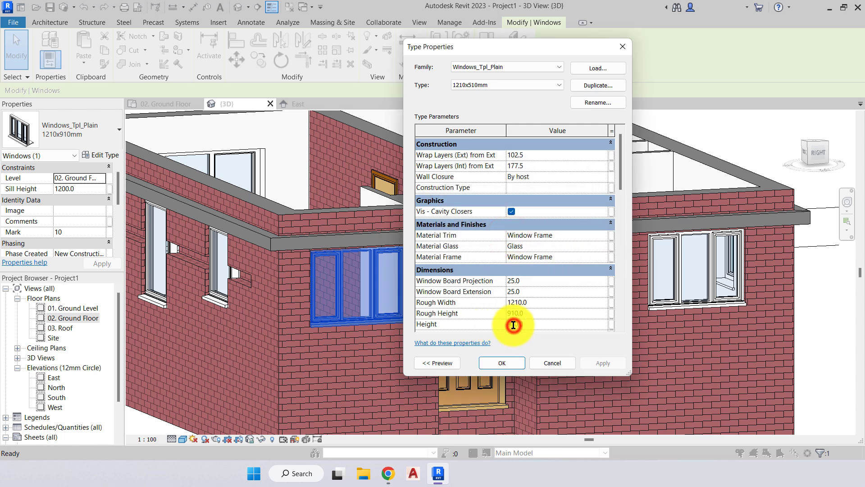
- Set the height of the 1210x510mm triple window type to 510 mm, apply it and deselect the window
type("5")
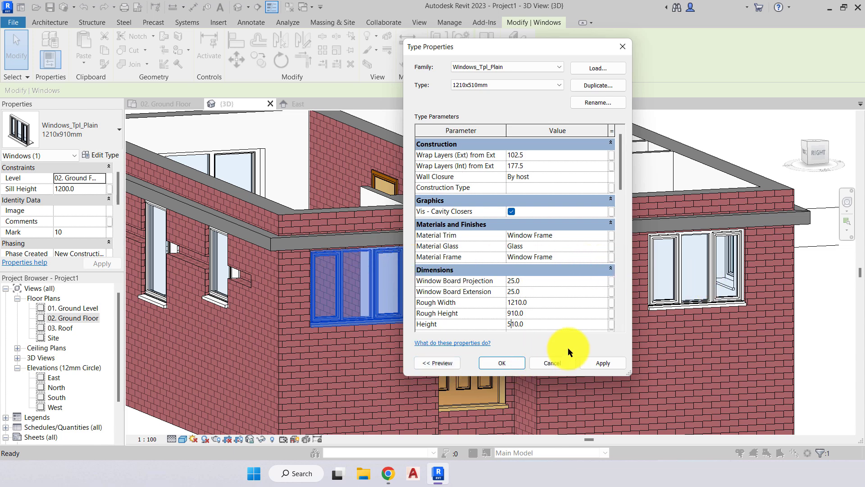
left_click(599, 362)
left_click(496, 362)
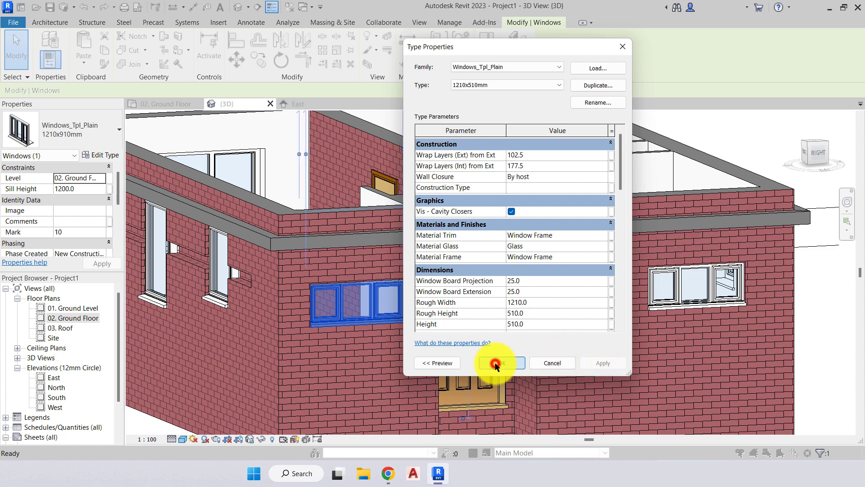
key("Escape")
- Examine the types and sill heights of the triple windows on the east and west sides of the building
middle_click_drag(407, 355, 485, 331, "shift")
left_click(370, 314)
left_click(691, 299)
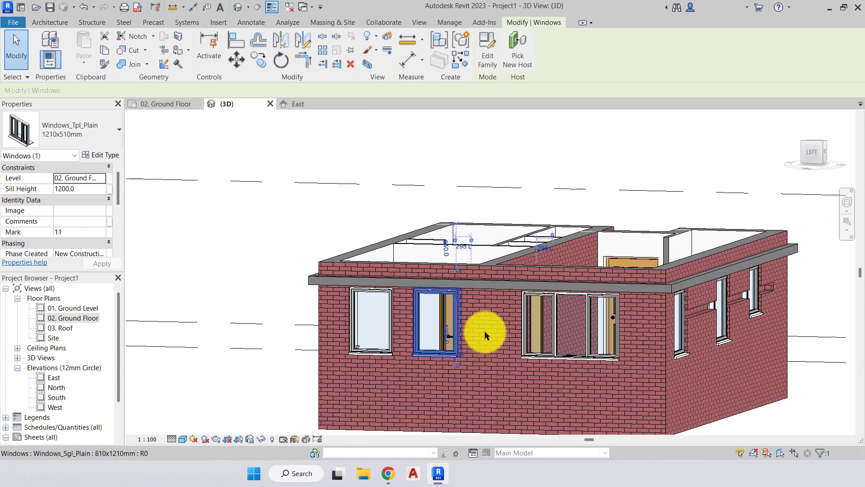
left_click(551, 331)
scroll(551, 331, "up", 4)
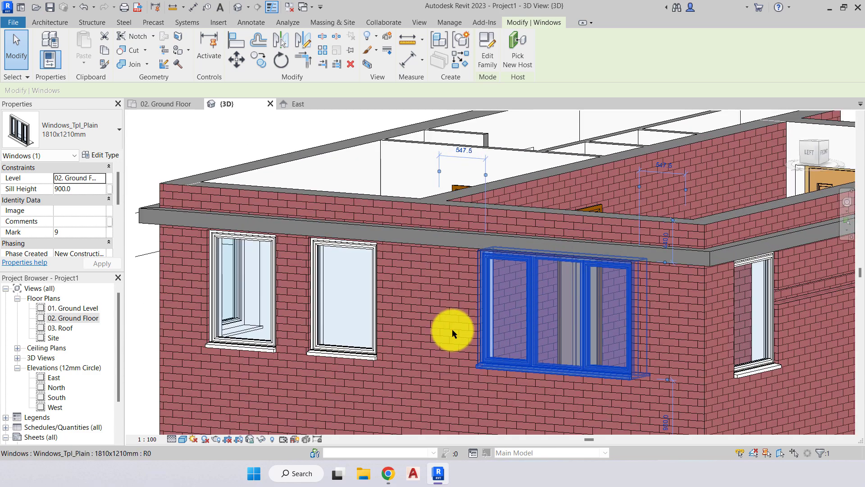
scroll(403, 329, "down", 3)
middle_click_drag(592, 334, 383, 338, "shift")
middle_click_drag(635, 334, 366, 289)
middle_click_drag(479, 332, 205, 239, "shift")
middle_click_drag(563, 352, 434, 299, "shift")
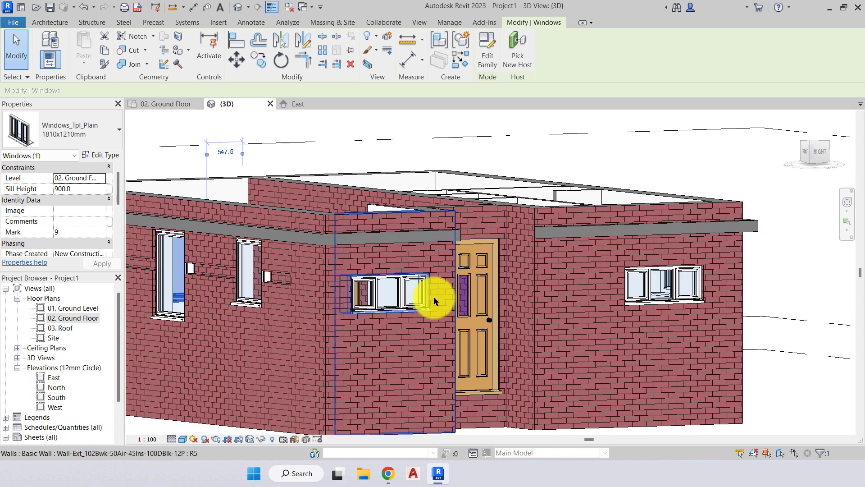
- Set the sill height of both 1210x510mm triple windows on the east side to 1600 mm and deselect them
left_click(404, 290)
left_click(642, 284, "ctrl")
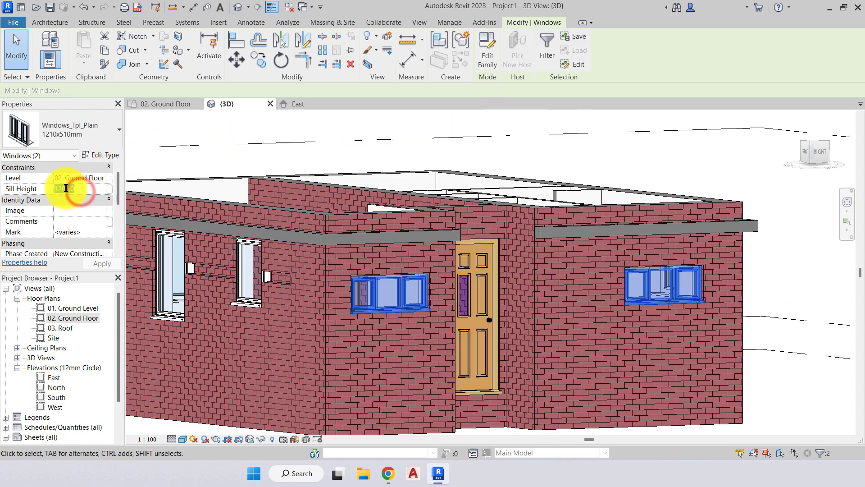
key("BackSpace")
type("6")
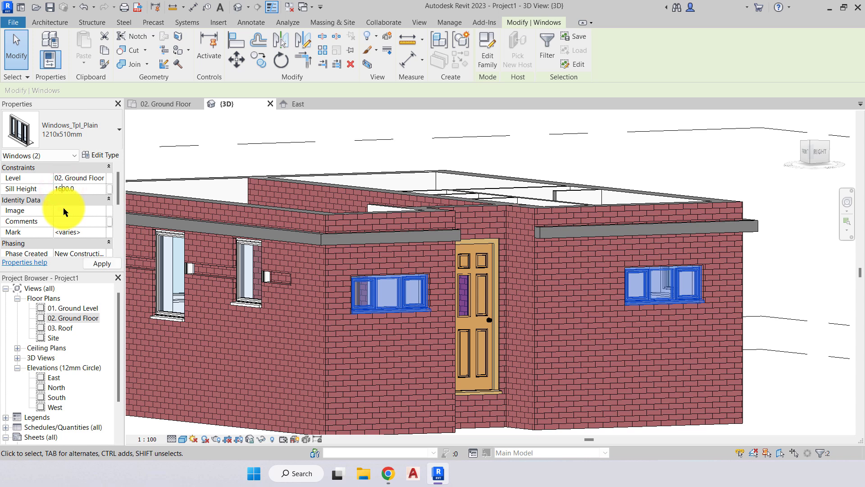
key("Escape")
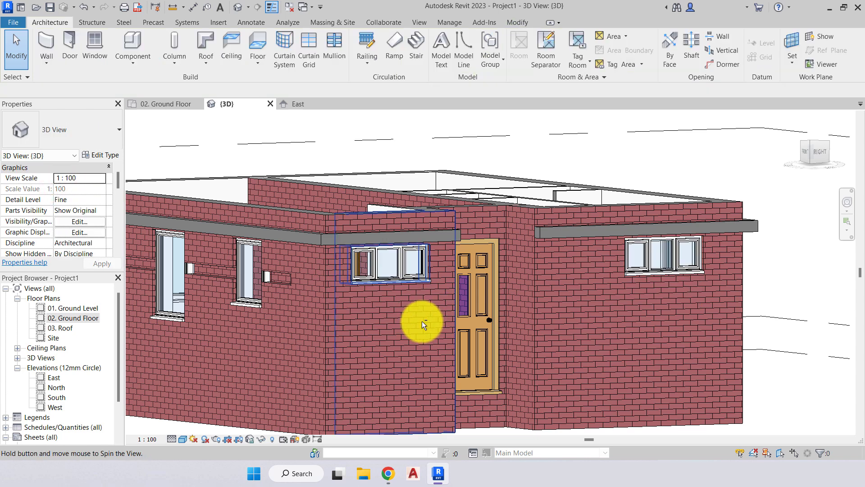
- Delete the reveal crossing the south wall and the cornice wall sweeps along the exterior walls
middle_click_drag(422, 321, 426, 239, "shift")
middle_click_drag(315, 232, 457, 412, "shift")
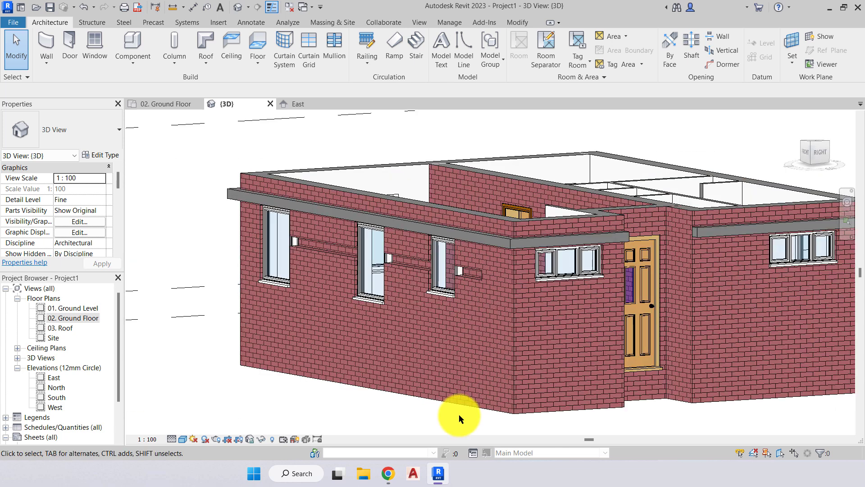
left_click(477, 273)
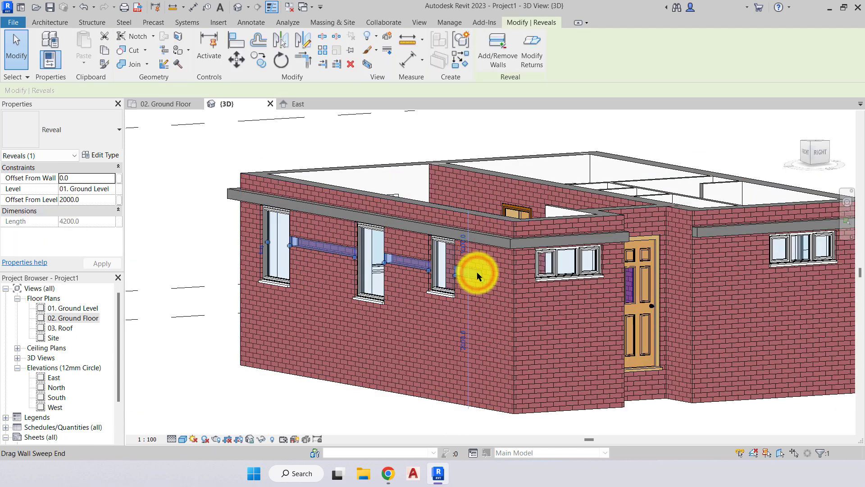
key("Delete")
left_click(496, 236)
left_click(529, 244)
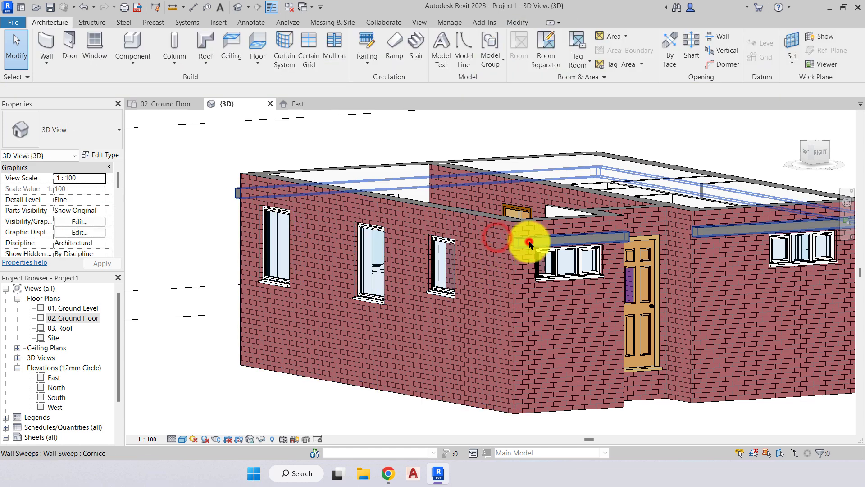
key("Delete")
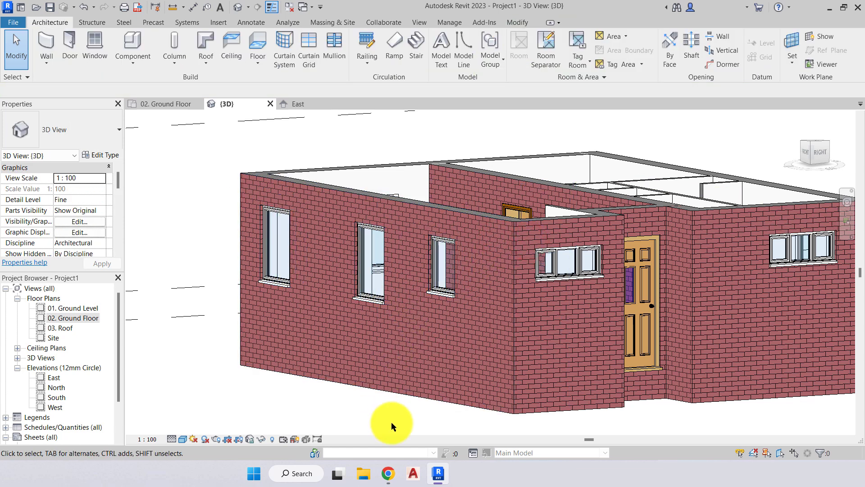
- Switch to the 02. Ground Floor plan and bring the whole floor layout into close view
mouse_move(391, 421)
middle_mouse_down("shift")
mouse_move(357, 406)
mouse_move(438, 413)
mouse_move(674, 380)
mouse_move(372, 377)
mouse_move(602, 374)
mouse_move(618, 384)
mouse_move(581, 386)
middle_mouse_up("shift")
left_click(179, 104)
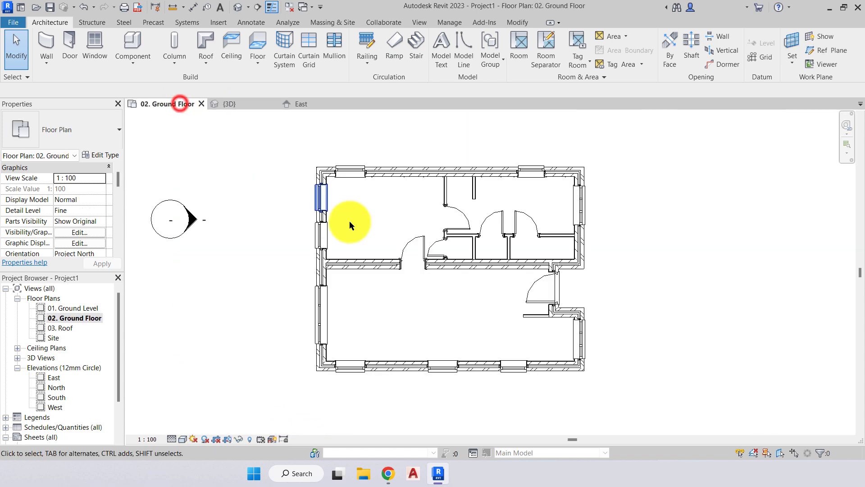
scroll(455, 291, "up", 2)
middle_click_drag(450, 283, 482, 300)
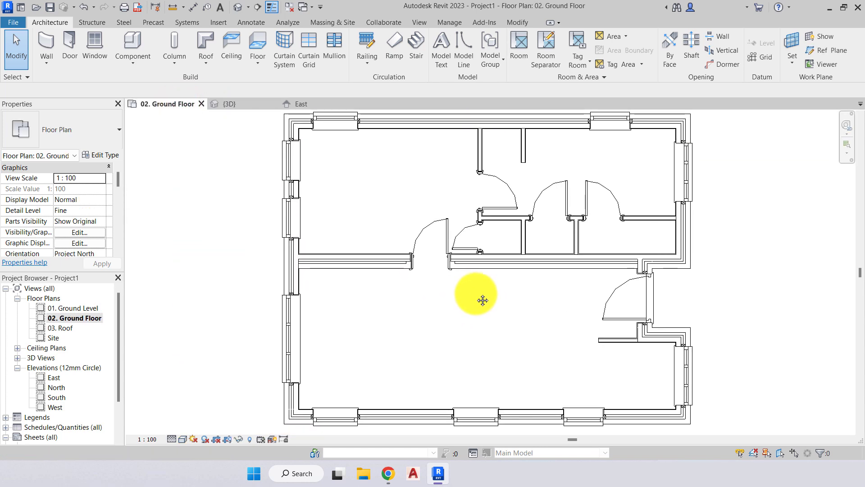